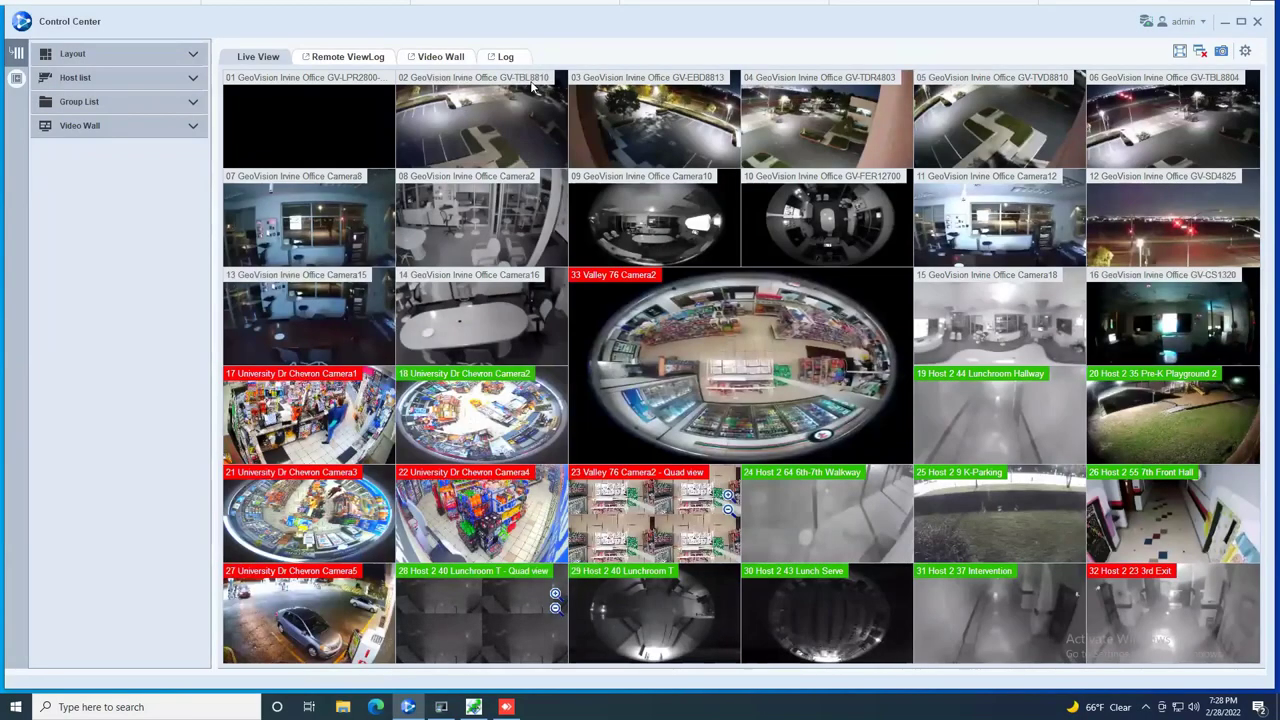
Step: Open the layout list and inspect the live view targets available for applying the Quad View layout, without choosing one
{"action": "mouse_move", "coordinate": [461, 94]}
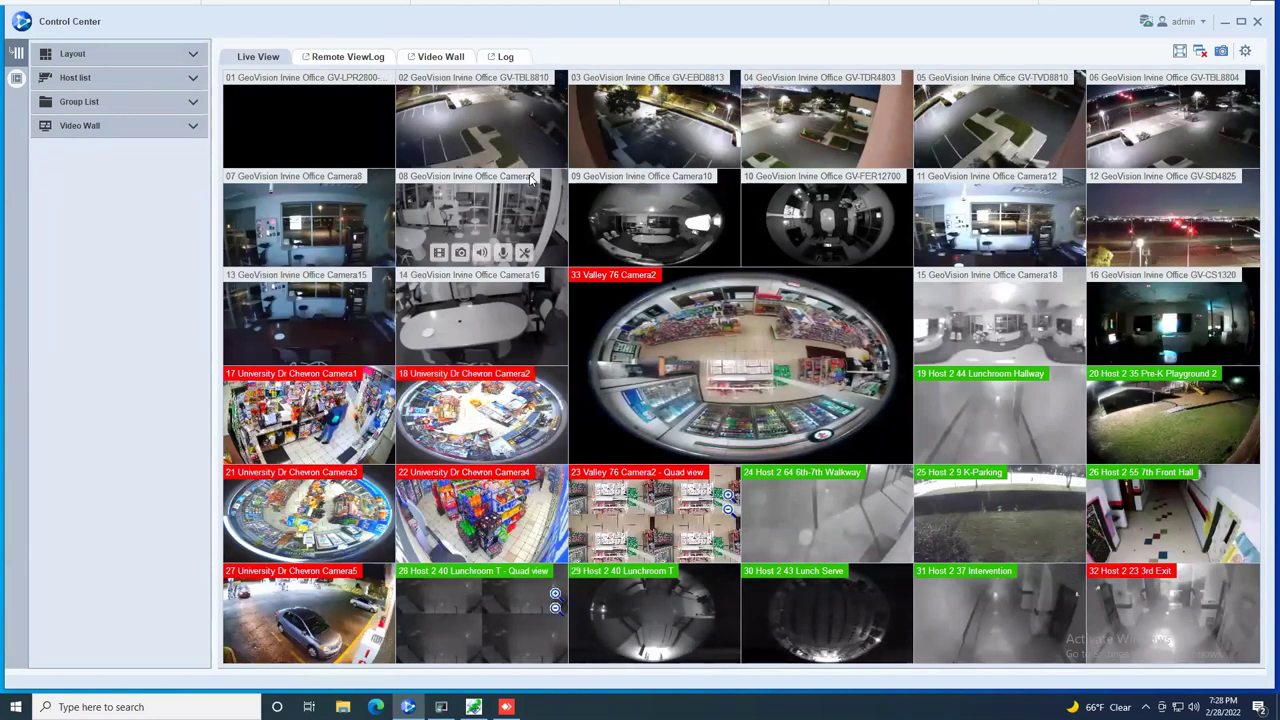
{"action": "mouse_move", "coordinate": [524, 155]}
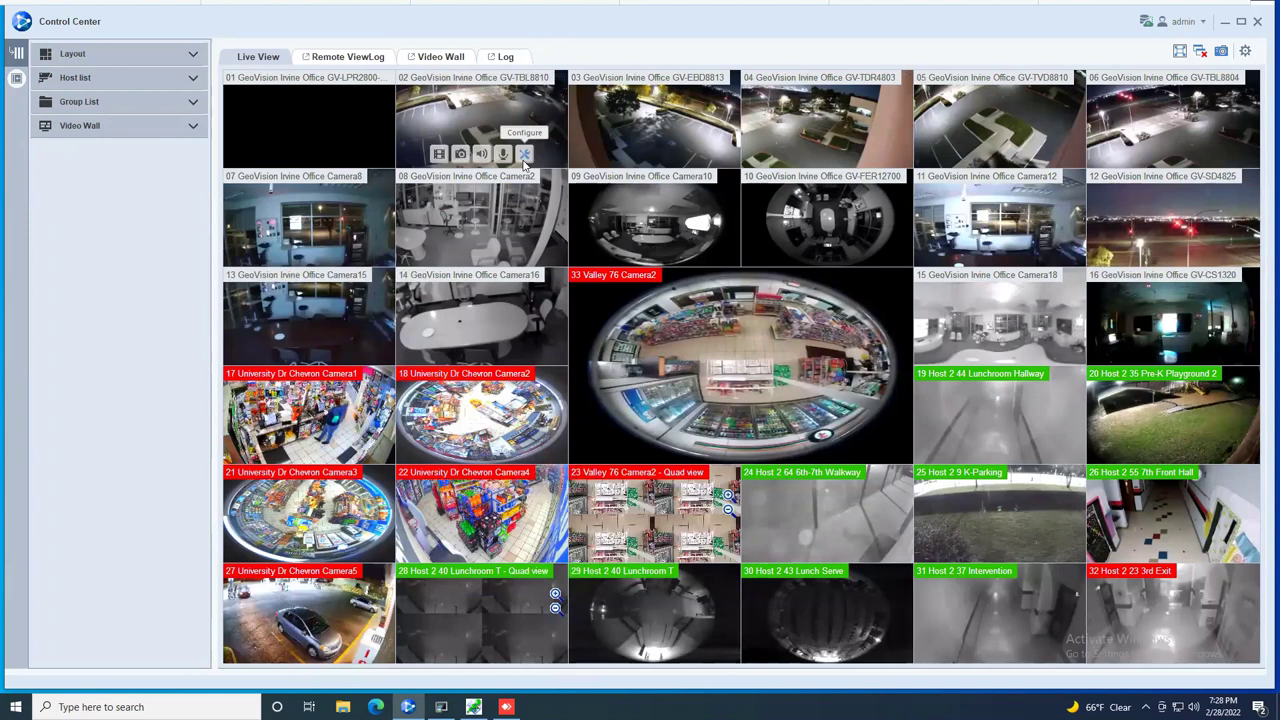
{"action": "left_click", "coordinate": [63, 64]}
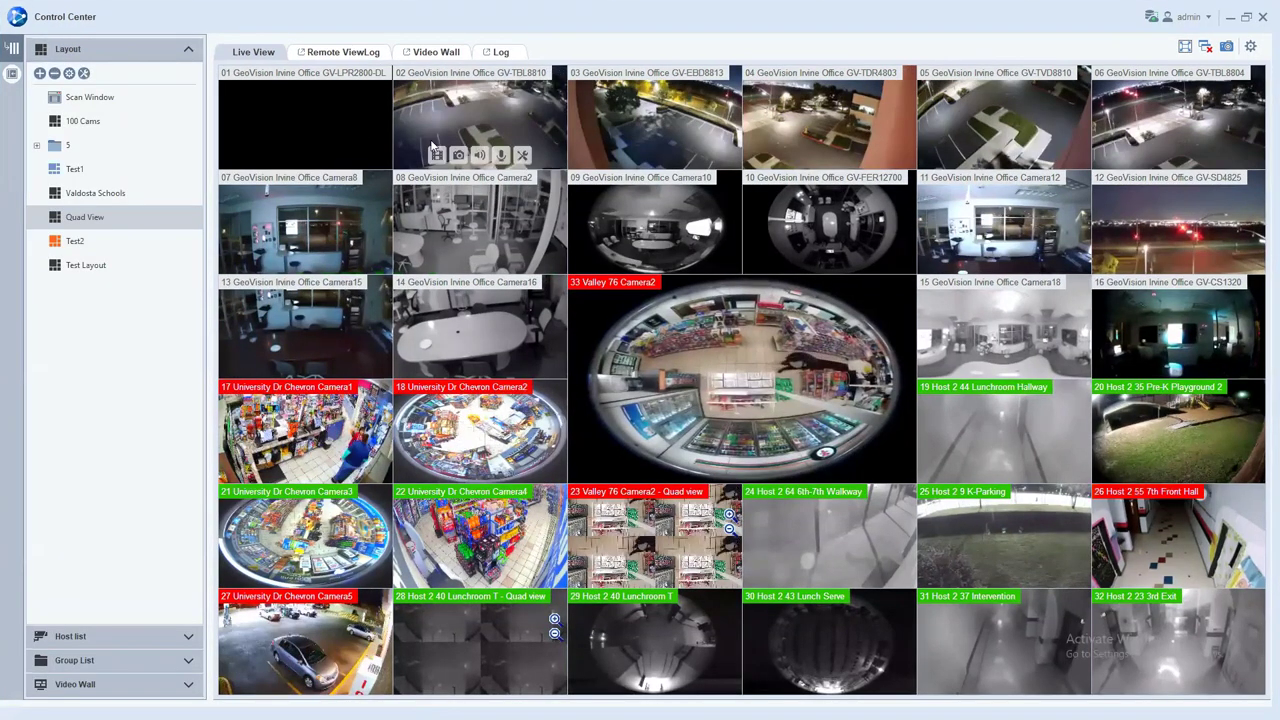
{"action": "right_click", "coordinate": [104, 224]}
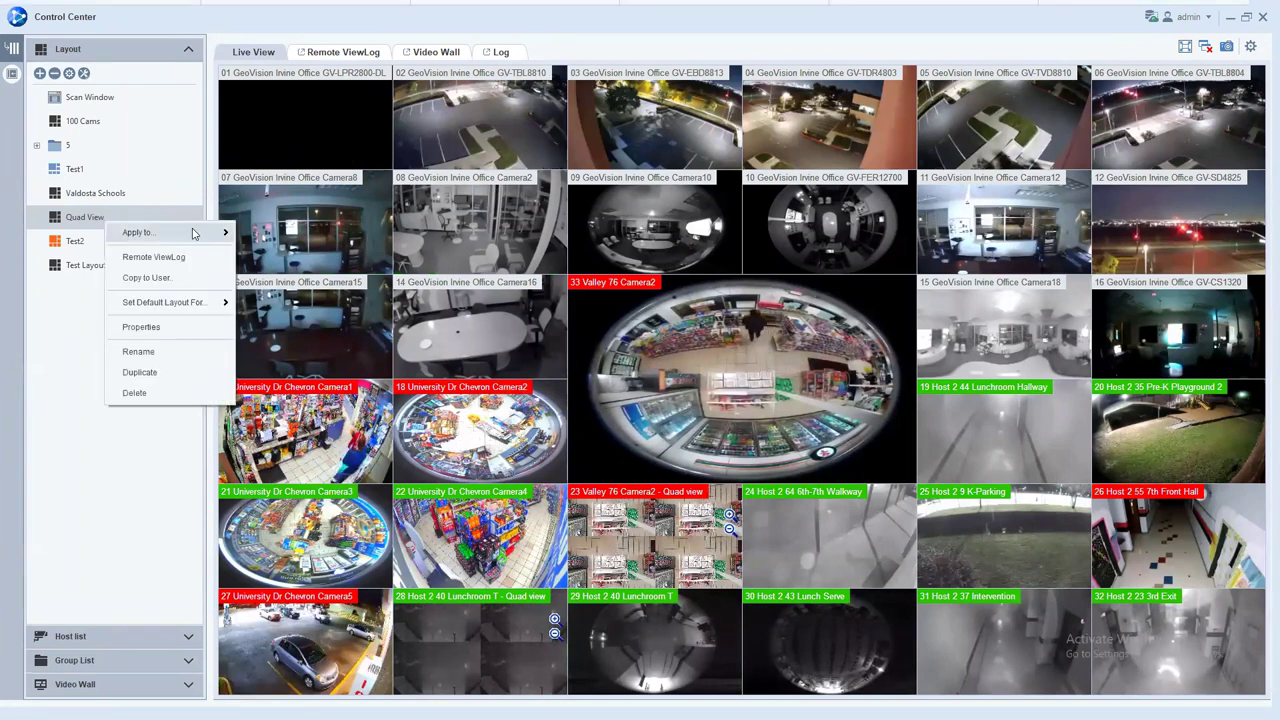
{"action": "mouse_move", "coordinate": [193, 233]}
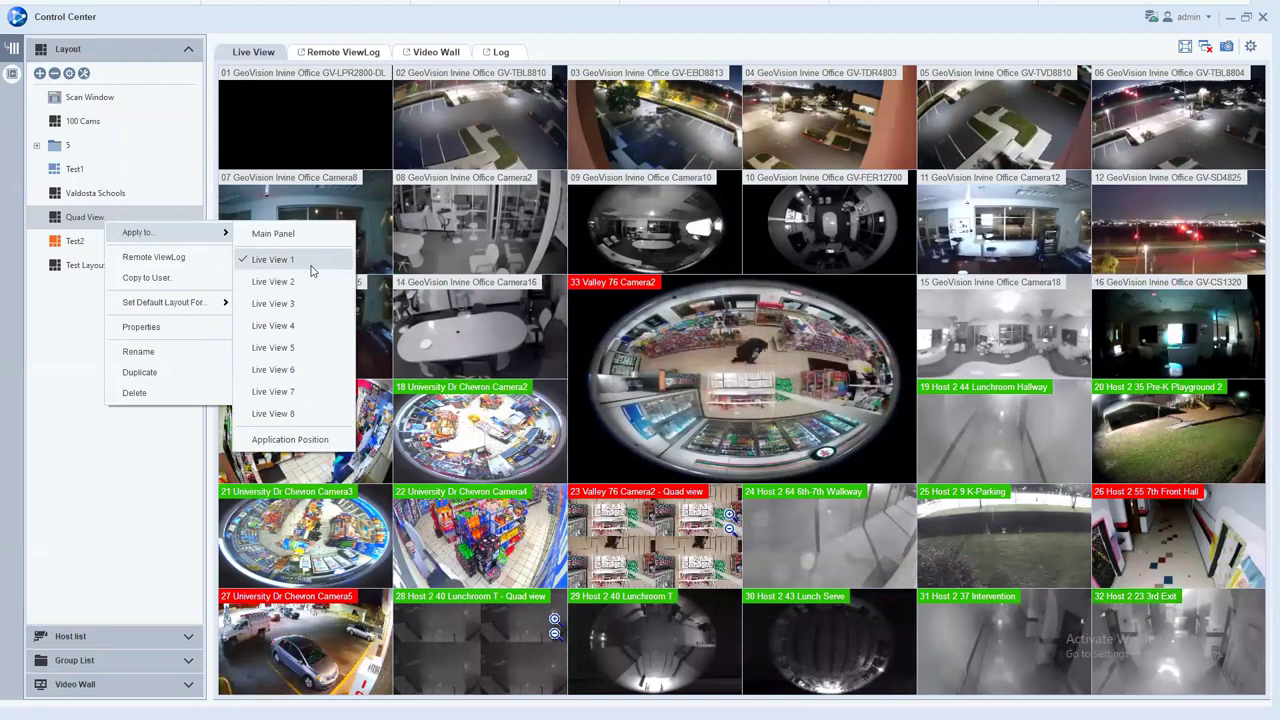
{"action": "left_click", "coordinate": [72, 324]}
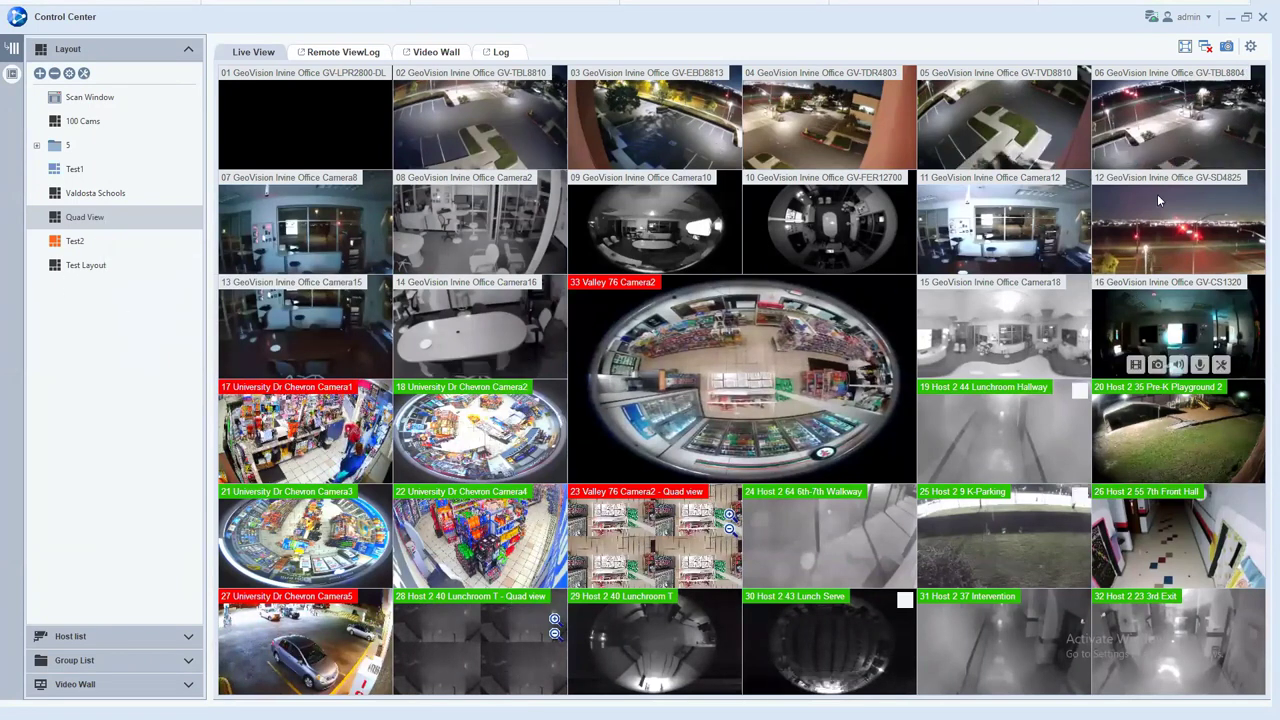
Step: Toggle the full-screen live view, and switch the display to the Quad View layout and back to Test2
{"action": "left_click", "coordinate": [1187, 47]}
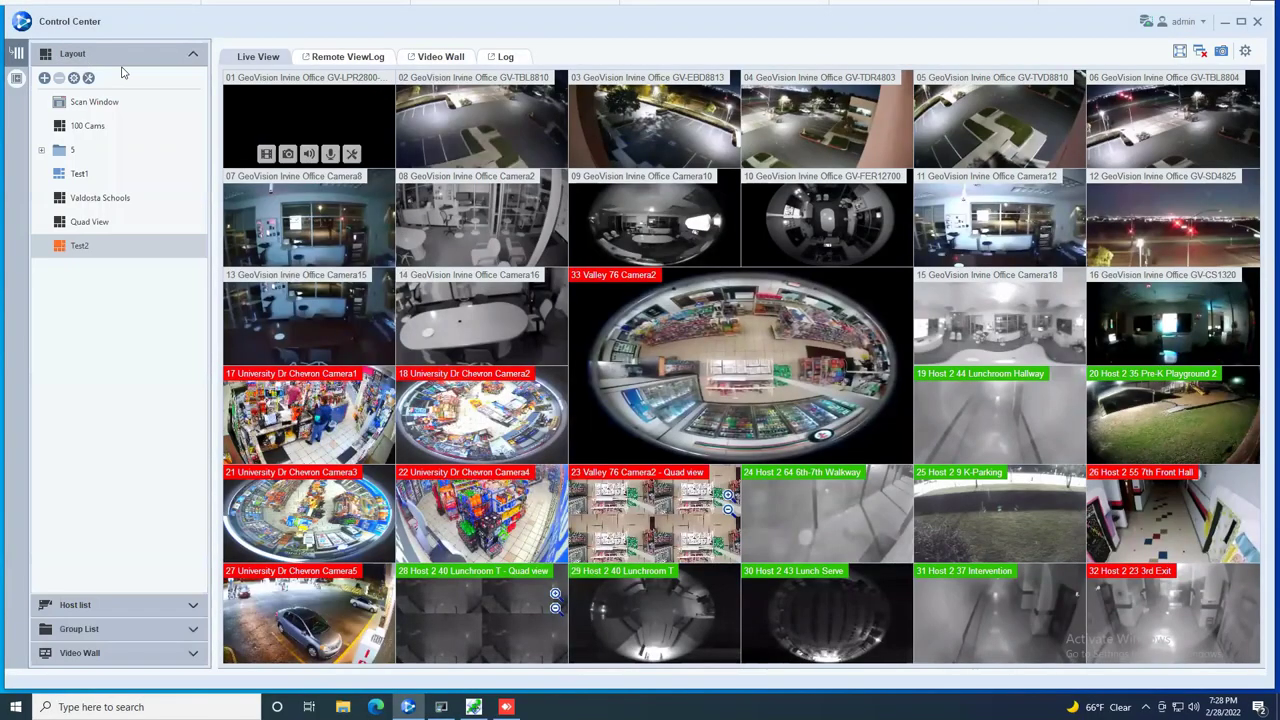
{"action": "left_click", "coordinate": [168, 222]}
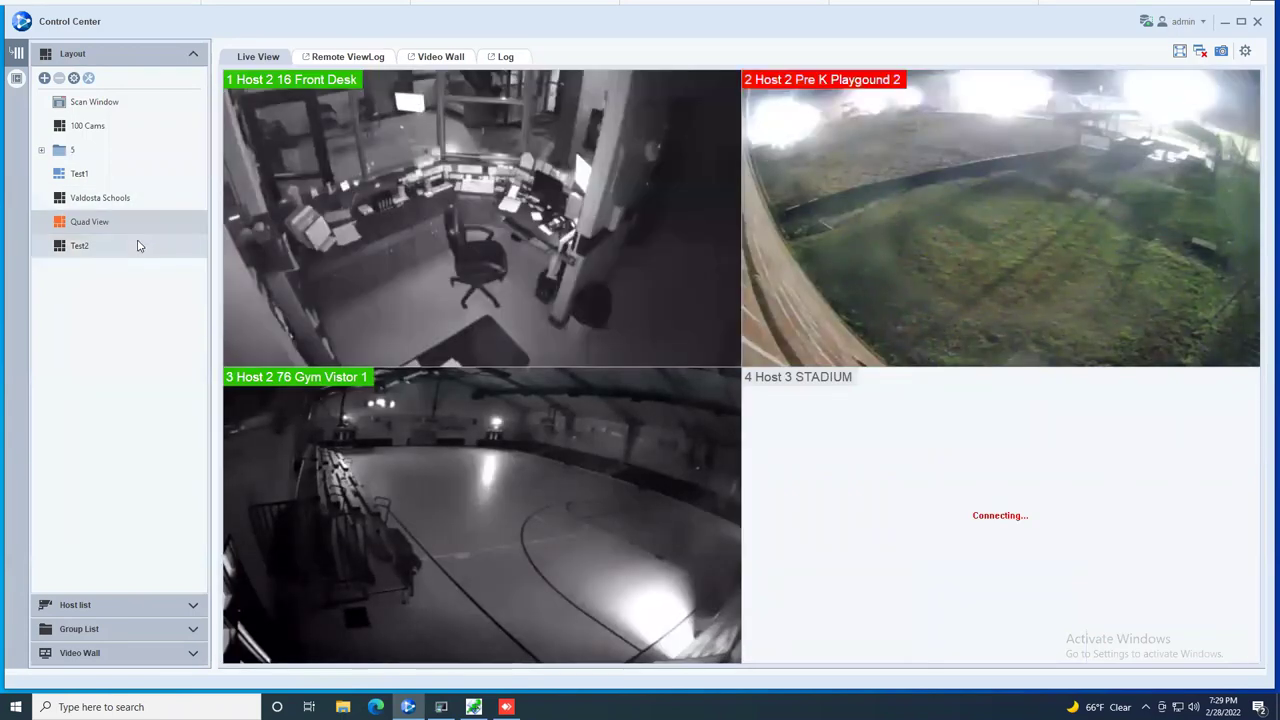
{"action": "double_click", "coordinate": [138, 244]}
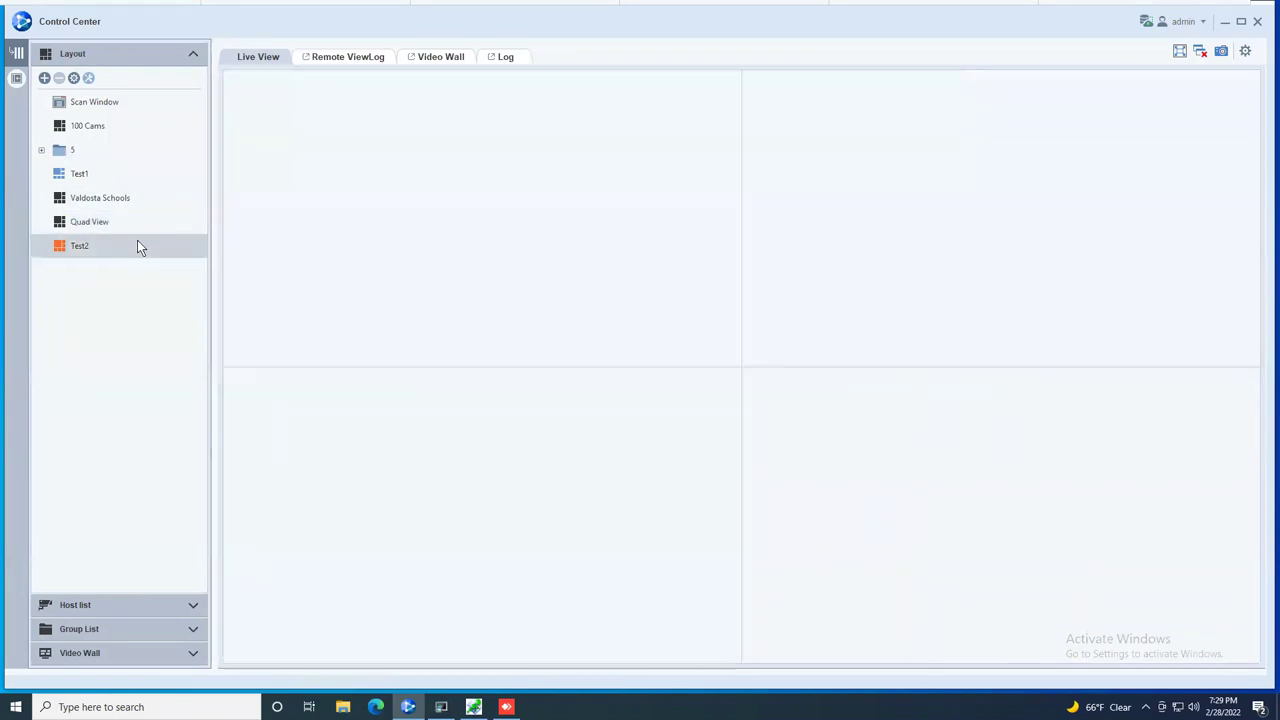
Step: Add a new layout named "Test Layout" using the customized layout setup
{"action": "left_click", "coordinate": [43, 78]}
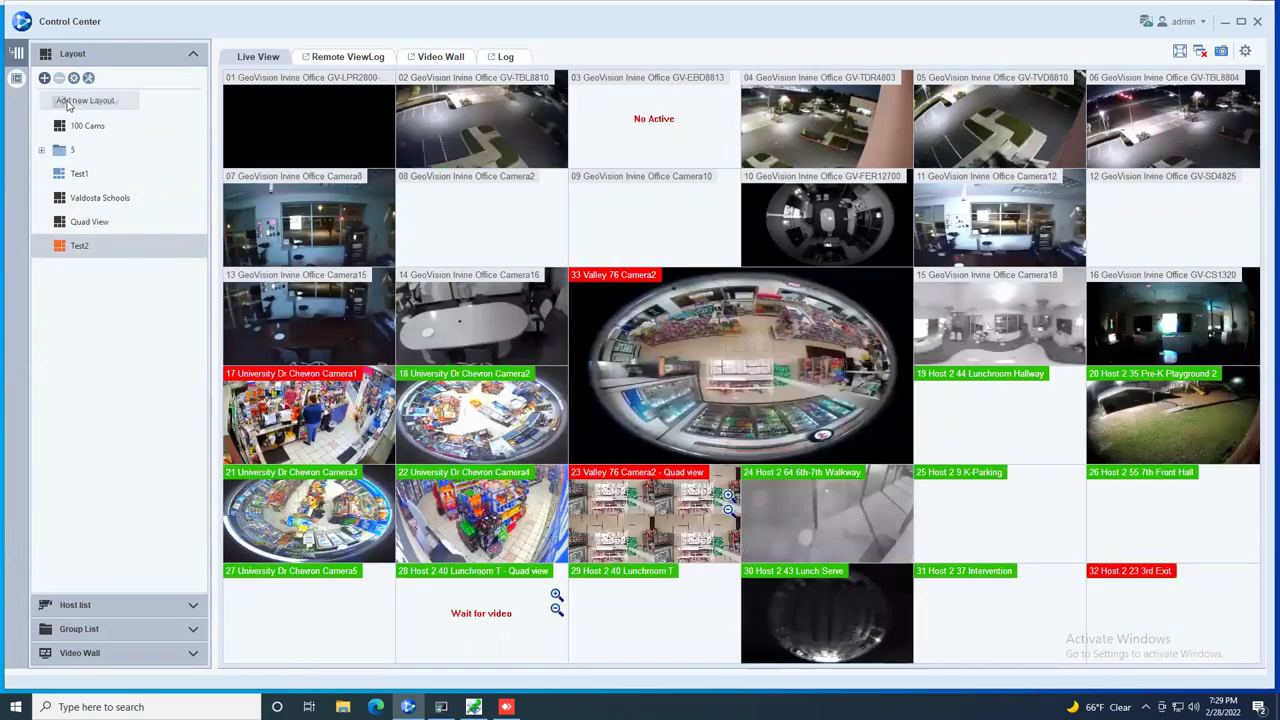
{"action": "left_click", "coordinate": [68, 102]}
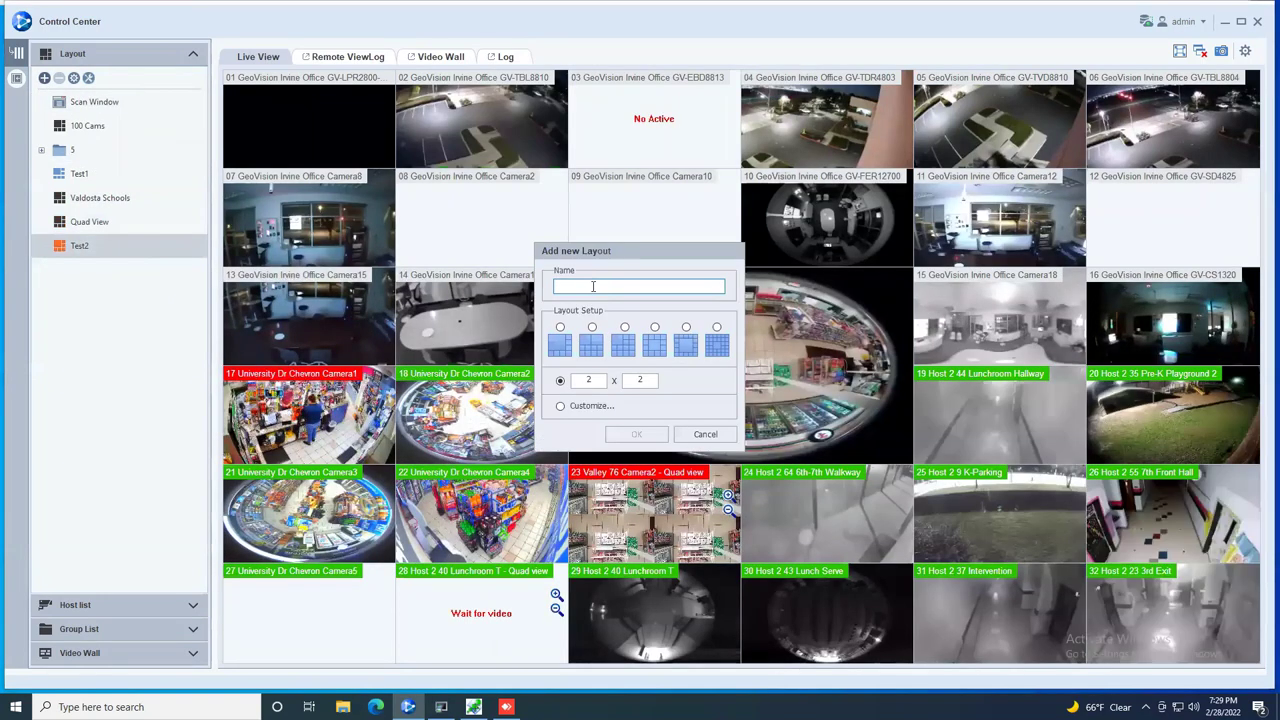
{"action": "type", "text": "Test Layout"}
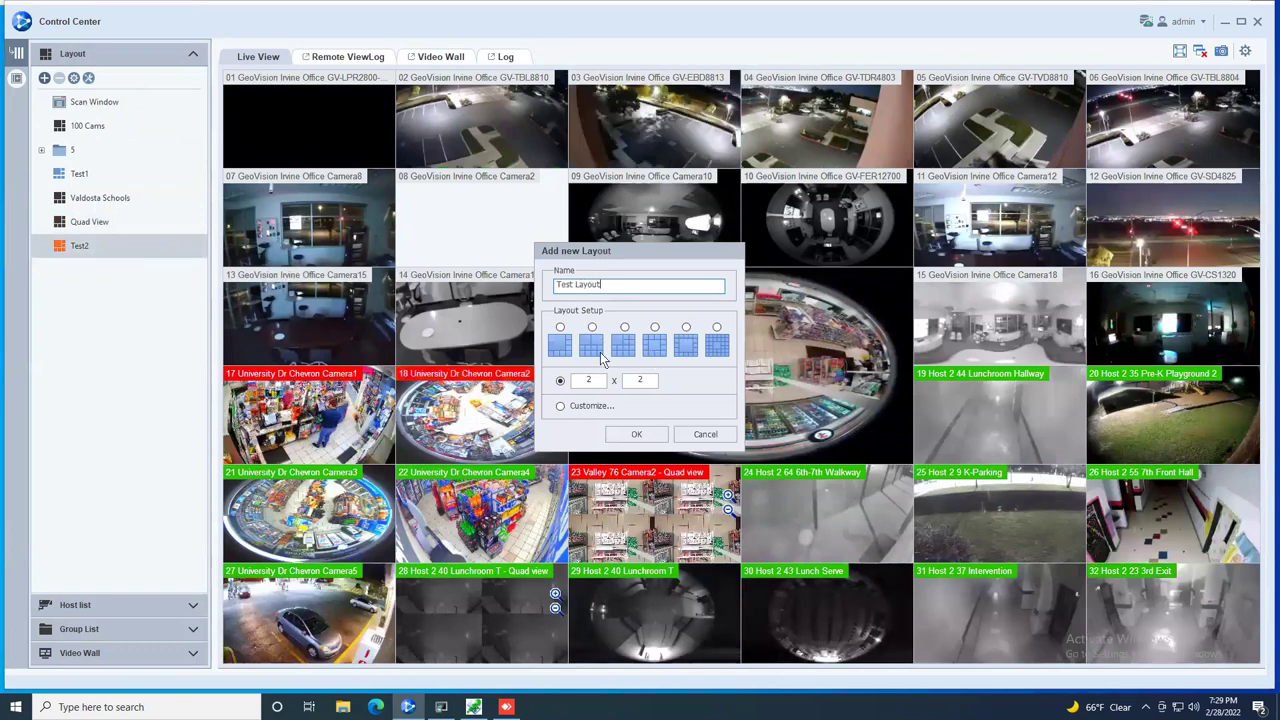
{"action": "left_click", "coordinate": [576, 405]}
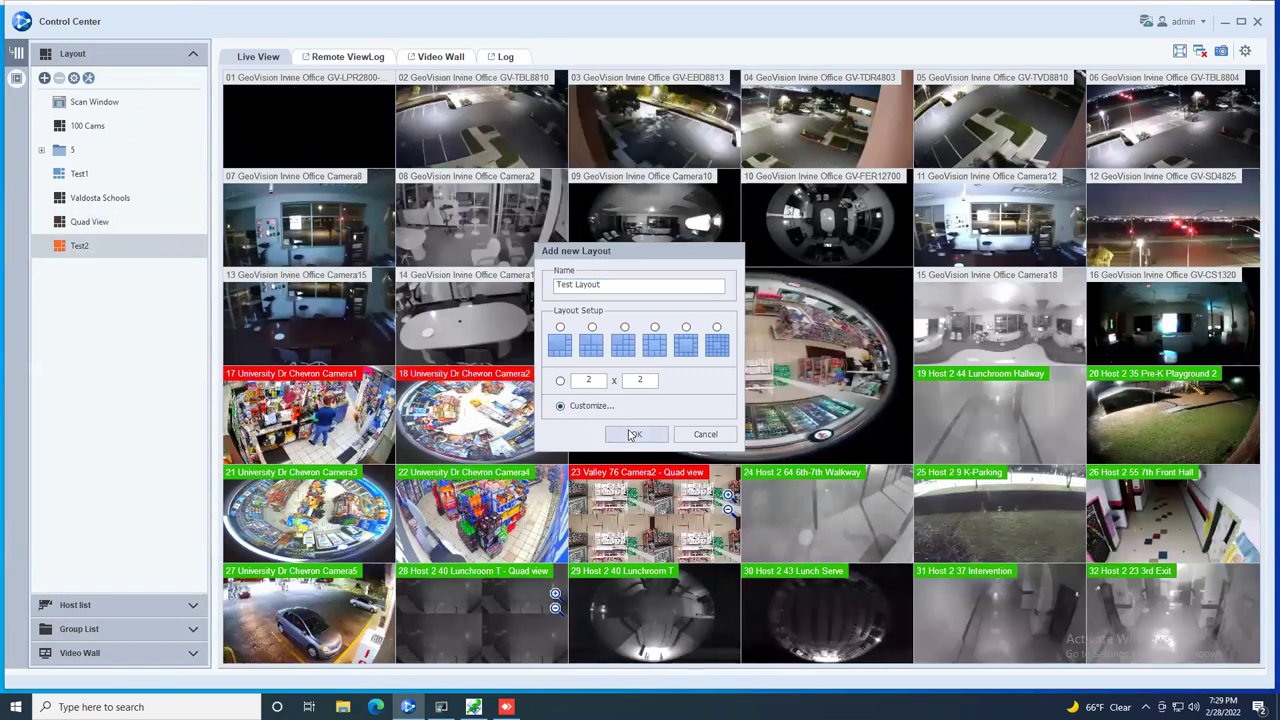
{"action": "left_click", "coordinate": [630, 432]}
Step: Merge the upper-left and lower-left blocks of 4 by 5 cells into two large cells and save the custom layout
{"action": "left_click_drag", "start_coordinate": [444, 245], "coordinate": [512, 316]}
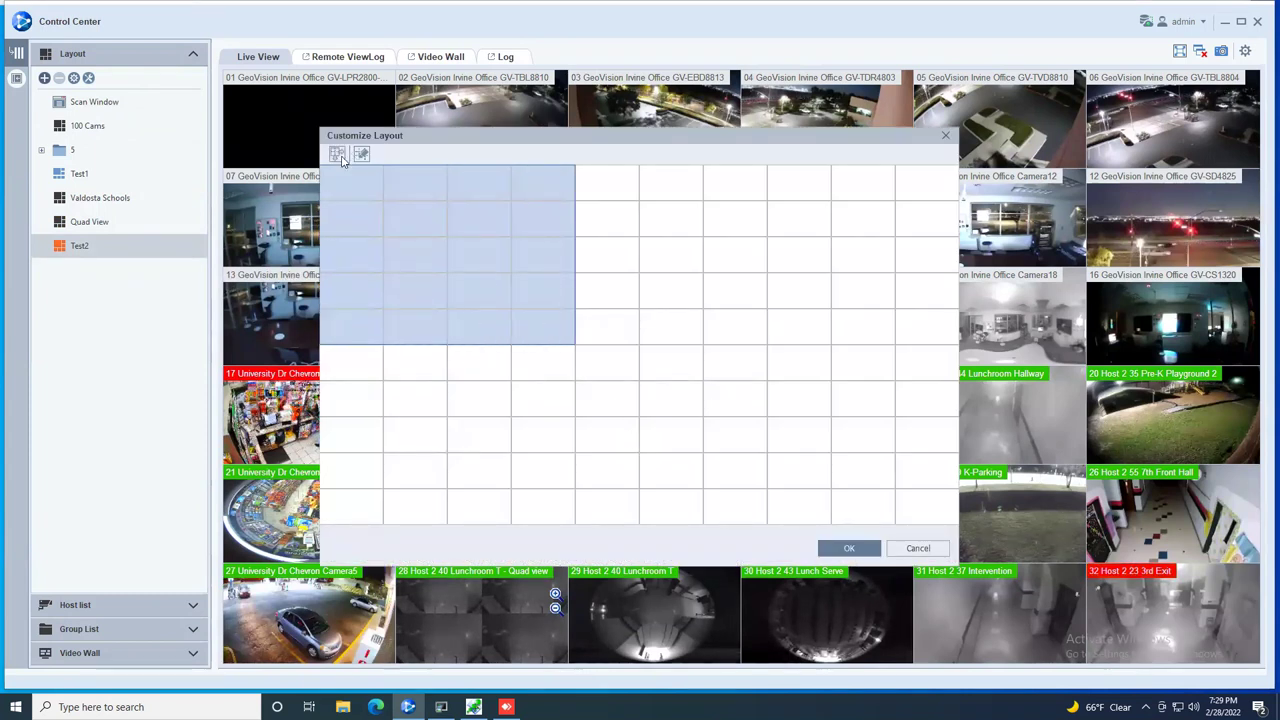
{"action": "left_click", "coordinate": [361, 151]}
{"action": "left_click_drag", "start_coordinate": [366, 349], "coordinate": [531, 489]}
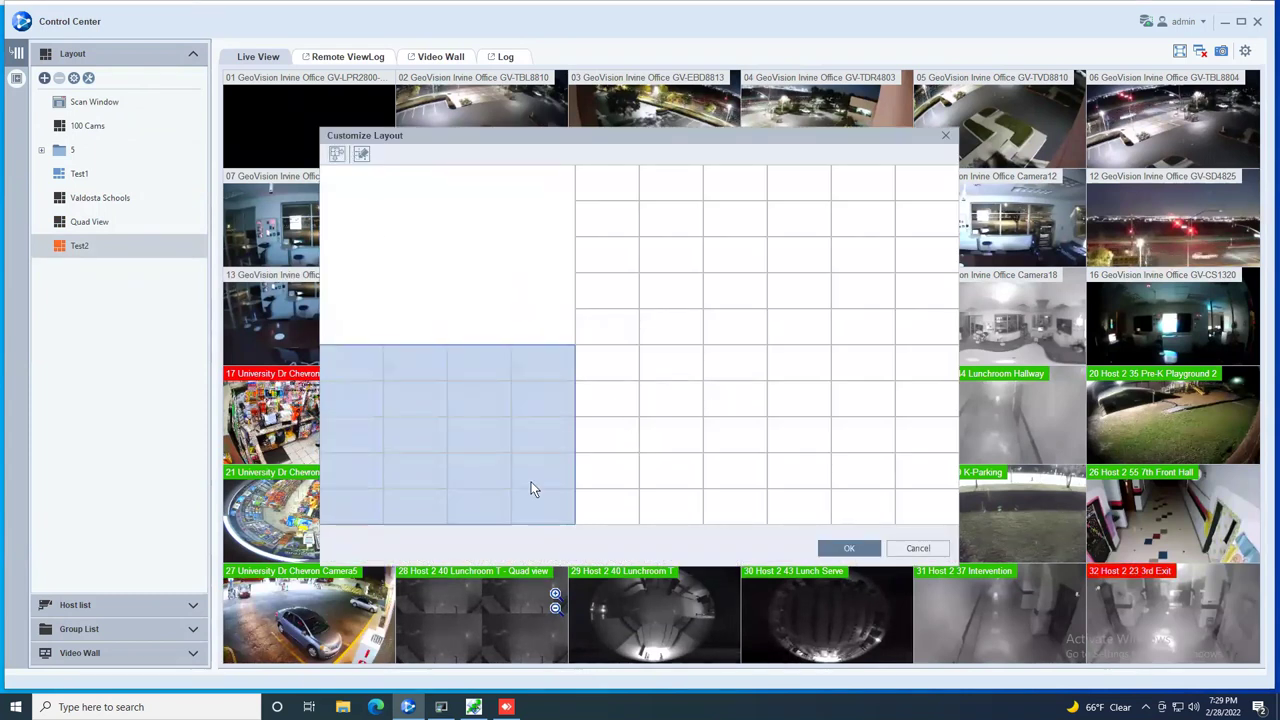
{"action": "left_click", "coordinate": [338, 154]}
{"action": "left_click", "coordinate": [847, 548]}
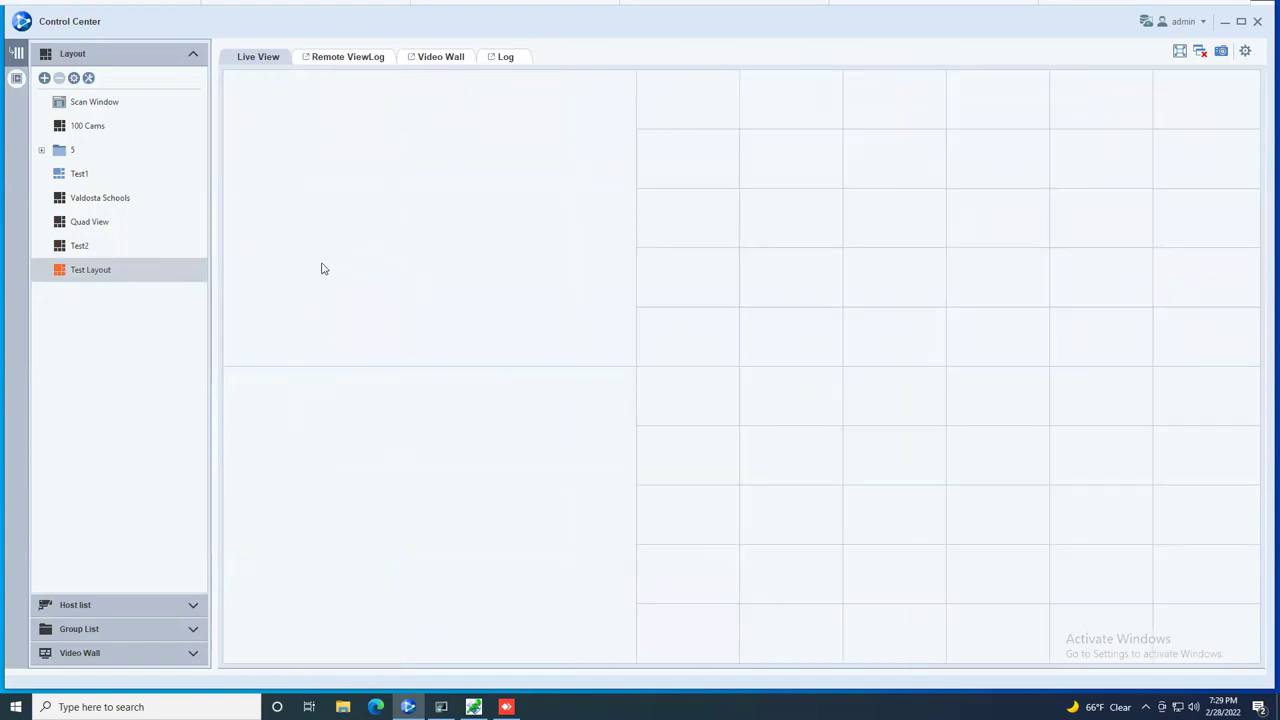
Step: Place GeoVision Irvine Office cameras GV-EBD8813 and GV-TDR4803 in the upper and lower large cells, and GV-TVD8810 in the first small cell
{"action": "left_click", "coordinate": [131, 55]}
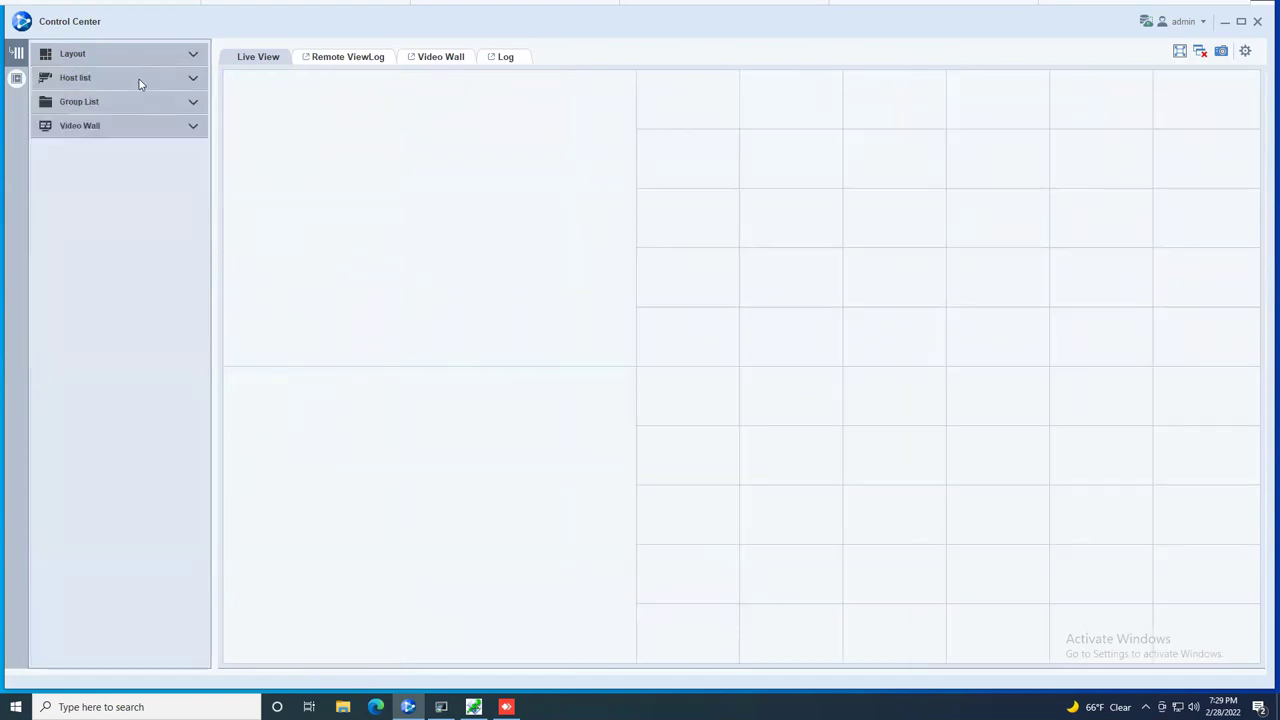
{"action": "left_click", "coordinate": [85, 83]}
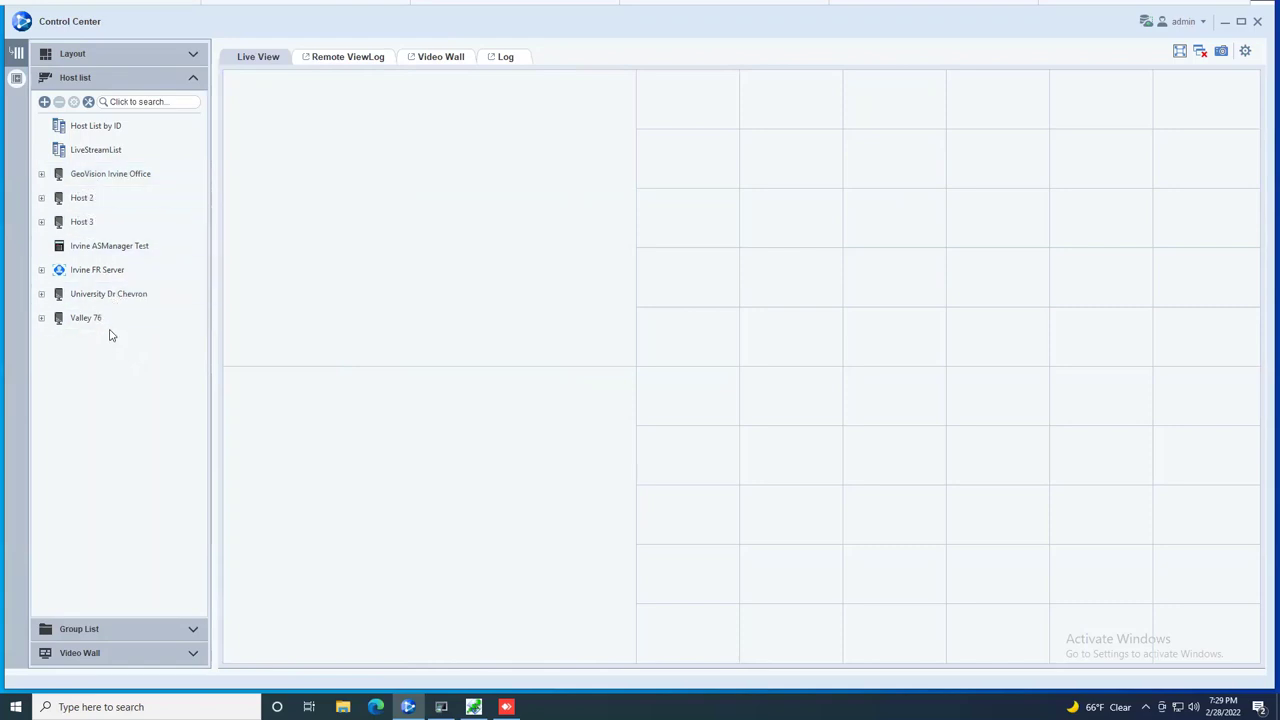
{"action": "left_click", "coordinate": [42, 174]}
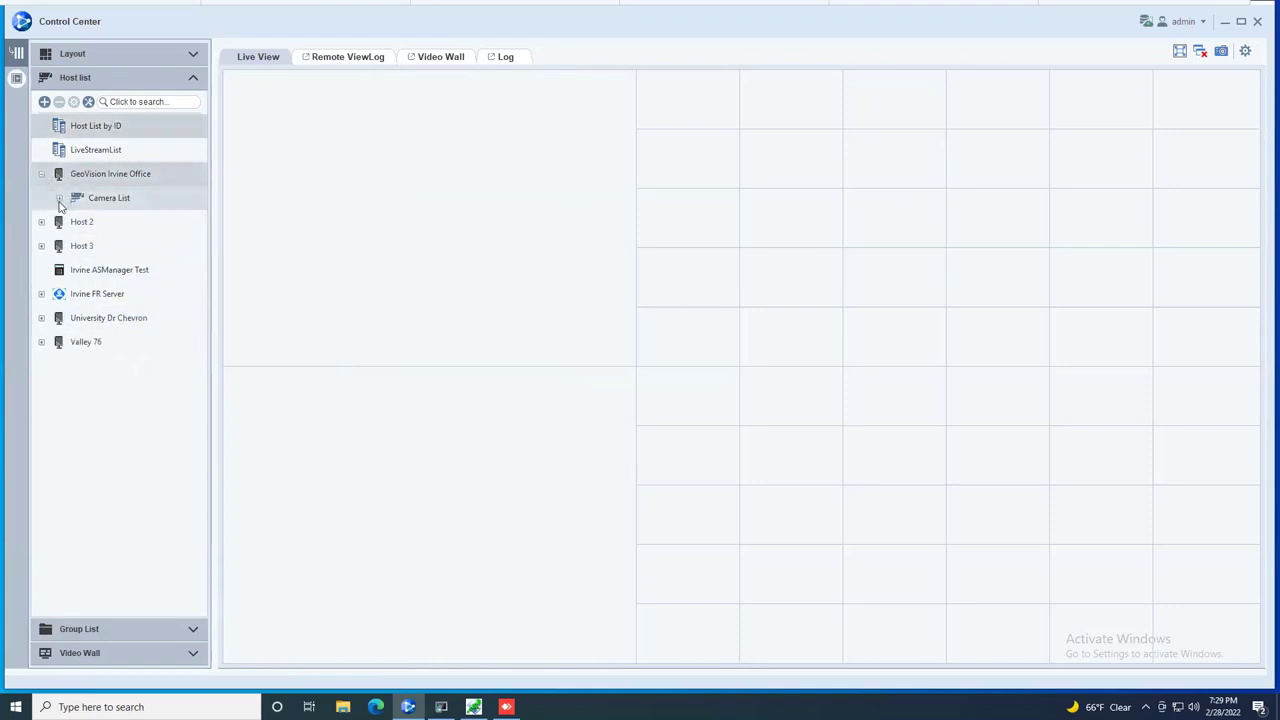
{"action": "left_click", "coordinate": [59, 198]}
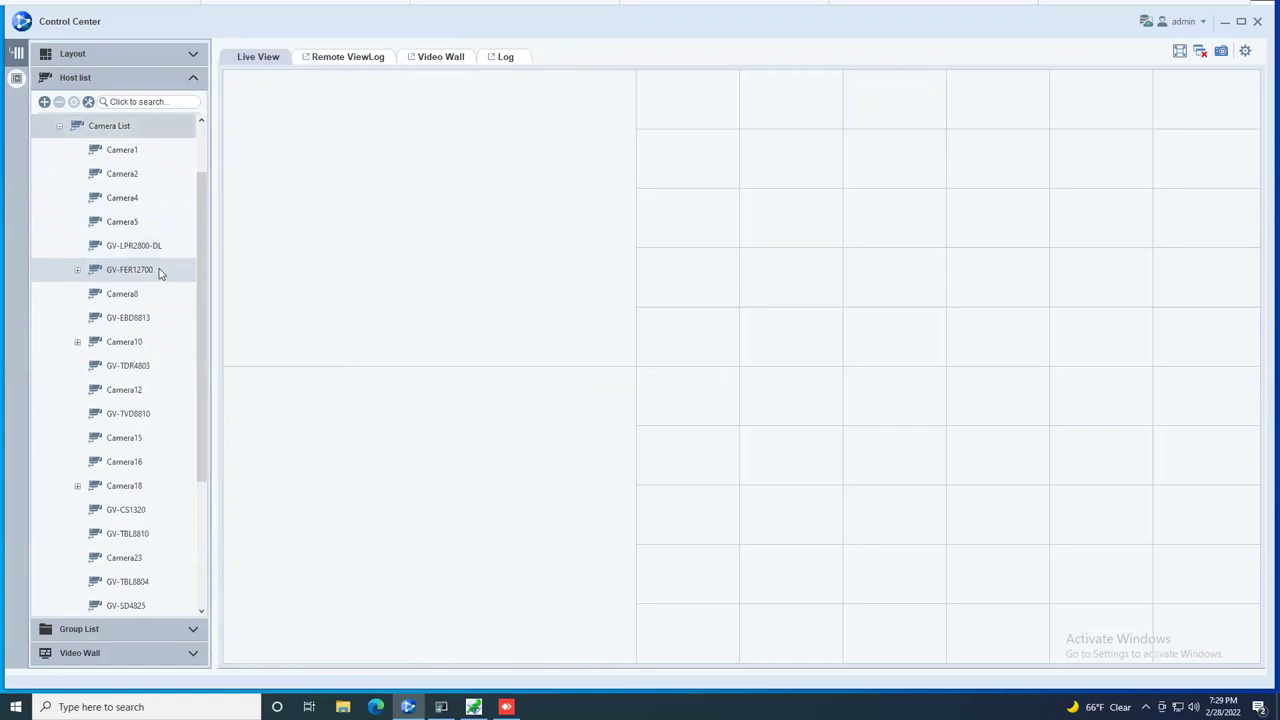
{"action": "left_click_drag", "start_coordinate": [147, 318], "coordinate": [400, 220]}
{"action": "left_click_drag", "start_coordinate": [128, 365], "coordinate": [400, 500]}
{"action": "left_click_drag", "start_coordinate": [142, 415], "coordinate": [695, 105]}
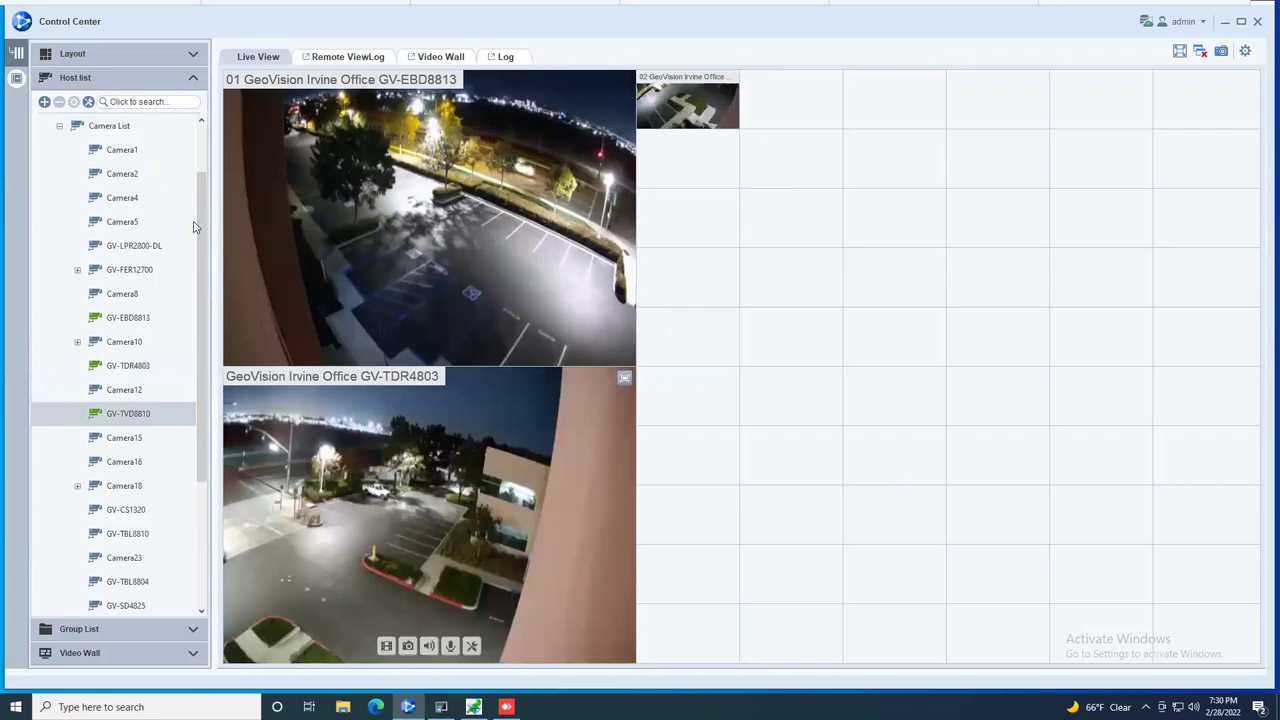
{"action": "left_click", "coordinate": [60, 126]}
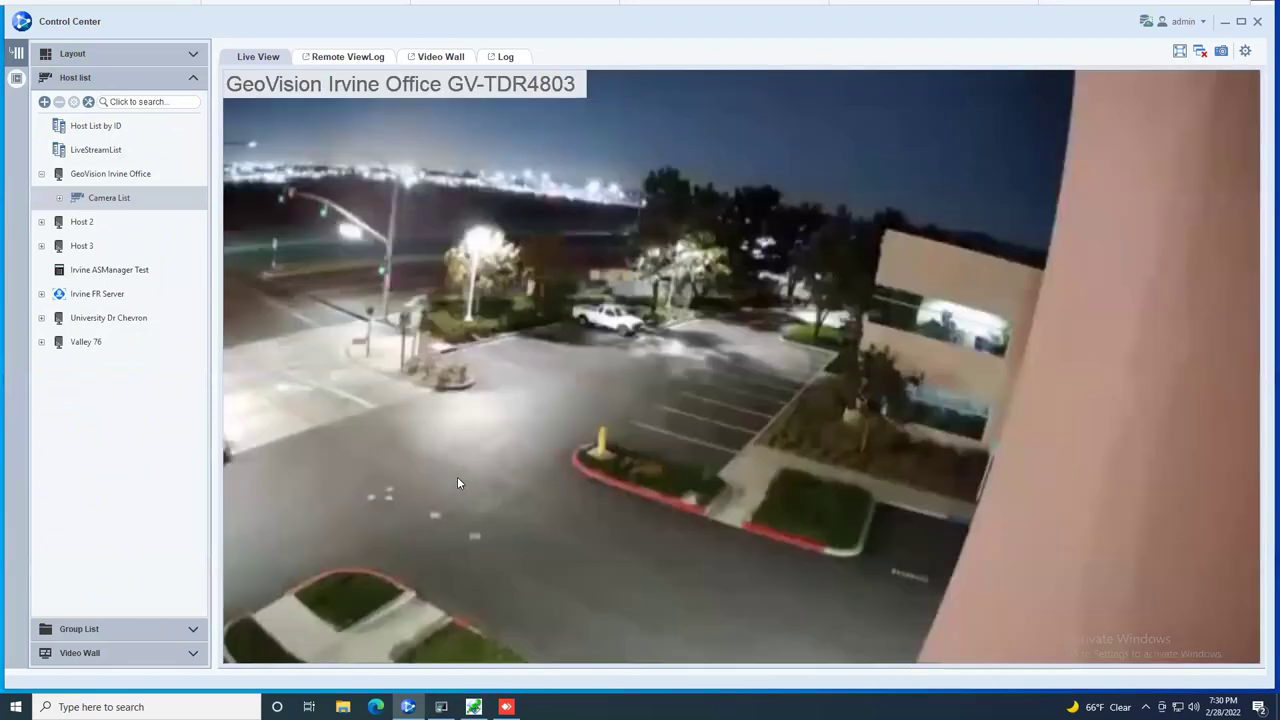
Step: Enlarge the GV-TDR4803 camera, digitally zoom in and shift the close-up to the street corner, and restore the whole image
{"action": "double_click", "coordinate": [458, 483]}
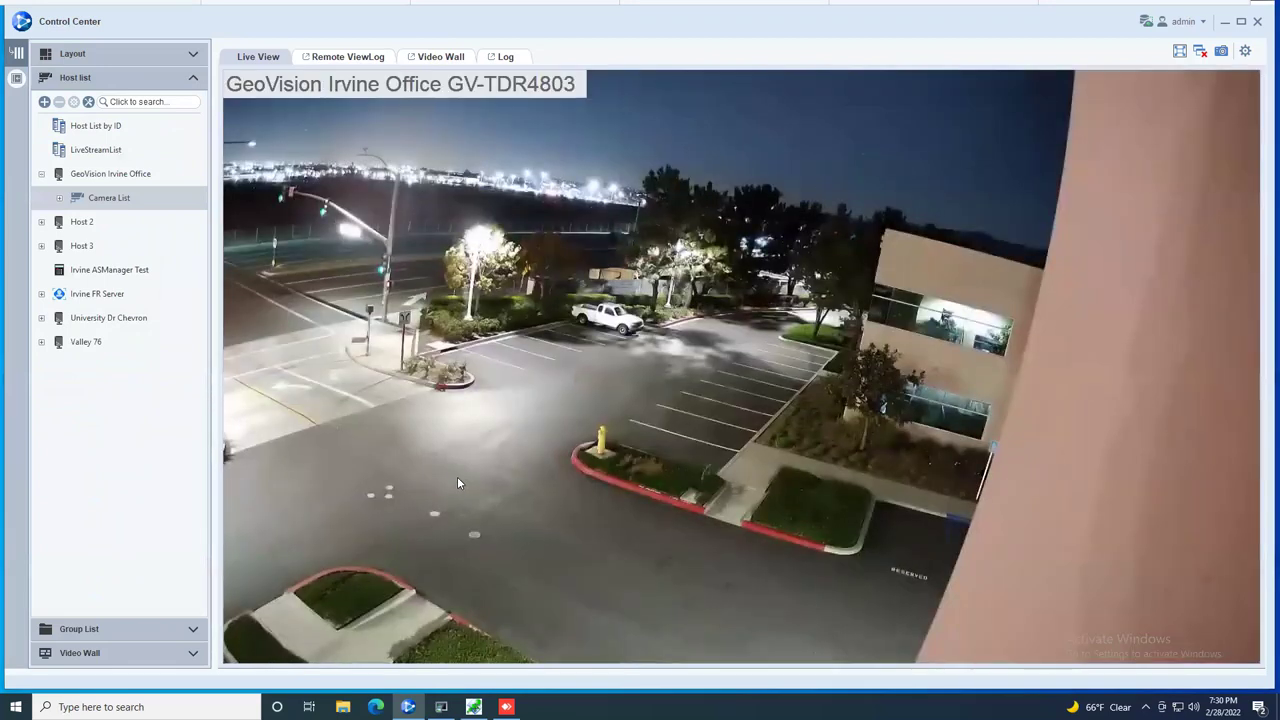
{"action": "mouse_move", "coordinate": [457, 483]}
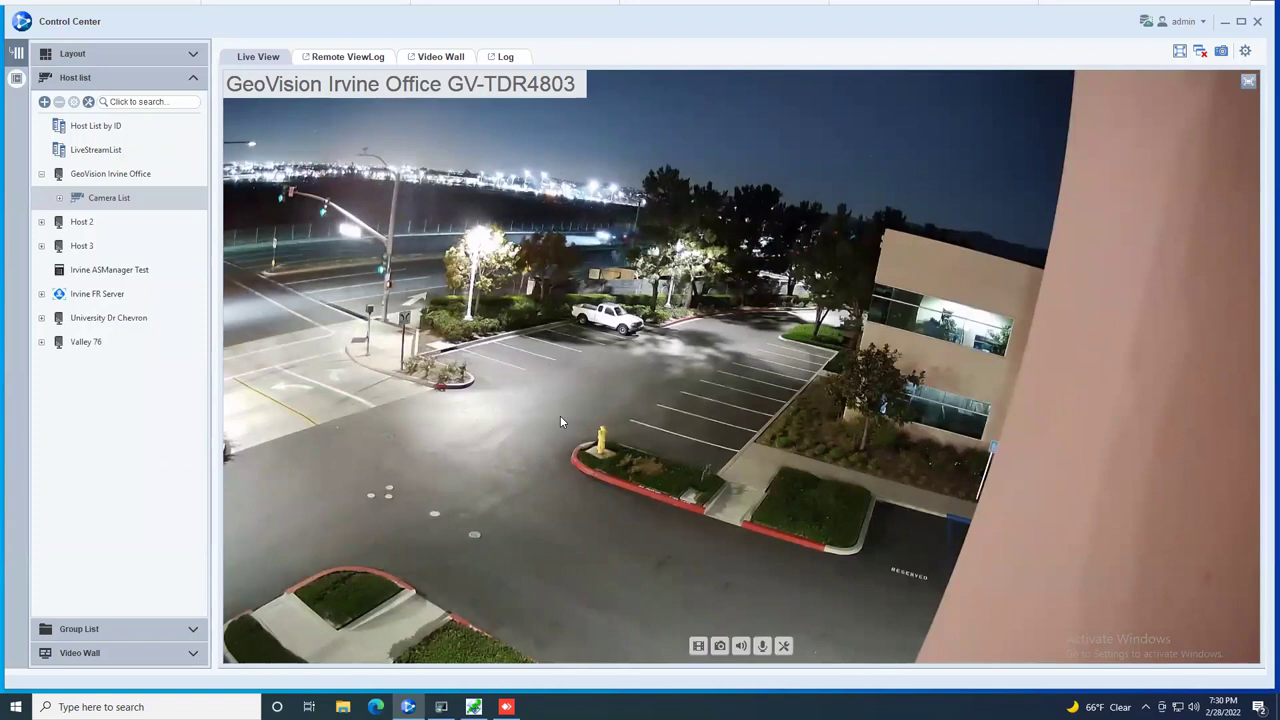
{"action": "scroll", "coordinate": [560, 418], "scroll_direction": "up", "scroll_amount": 2}
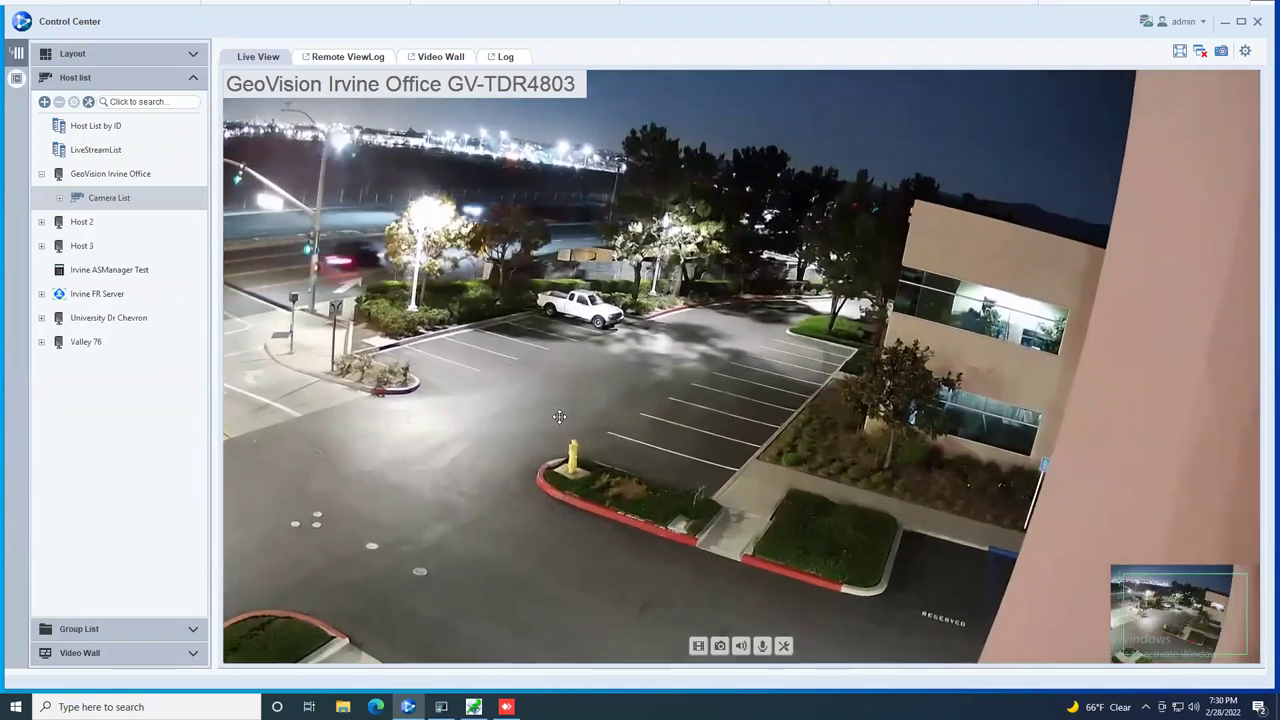
{"action": "scroll", "coordinate": [600, 422], "scroll_direction": "up", "scroll_amount": 3}
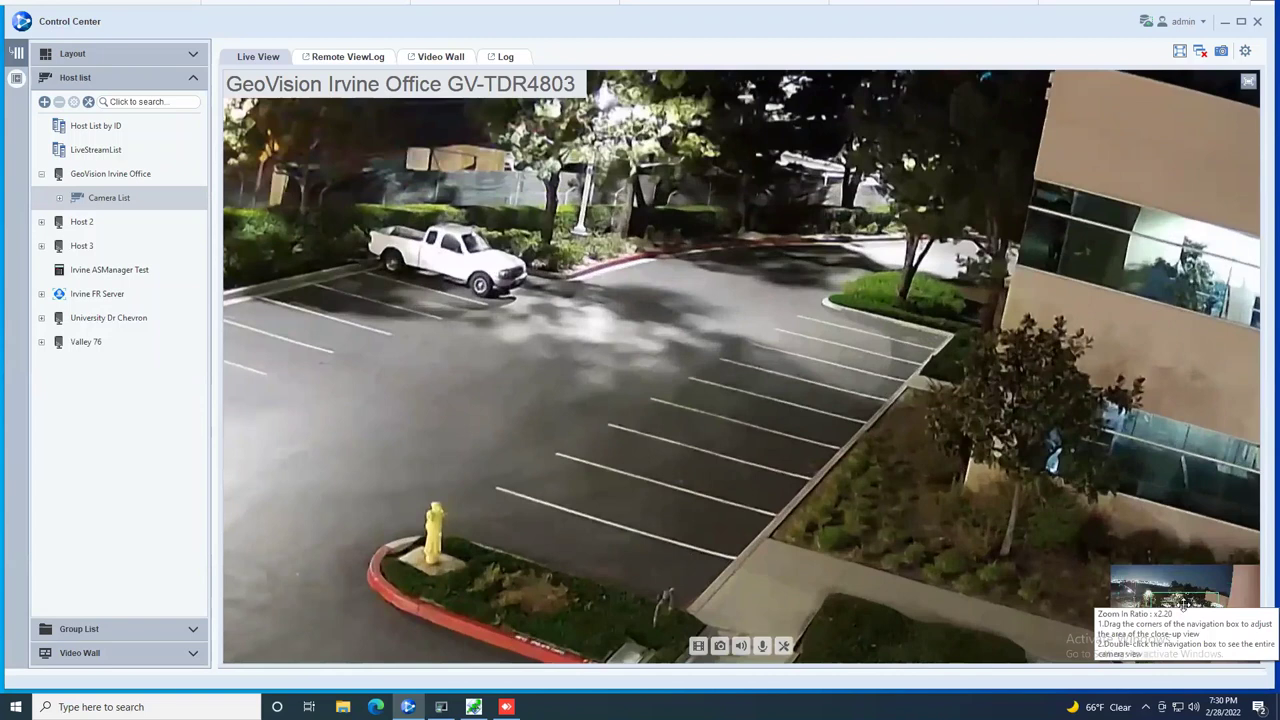
{"action": "mouse_move", "coordinate": [1189, 601]}
{"action": "left_mouse_down"}
{"action": "mouse_move", "coordinate": [1156, 598]}
{"action": "mouse_move", "coordinate": [1176, 595]}
{"action": "left_mouse_up"}
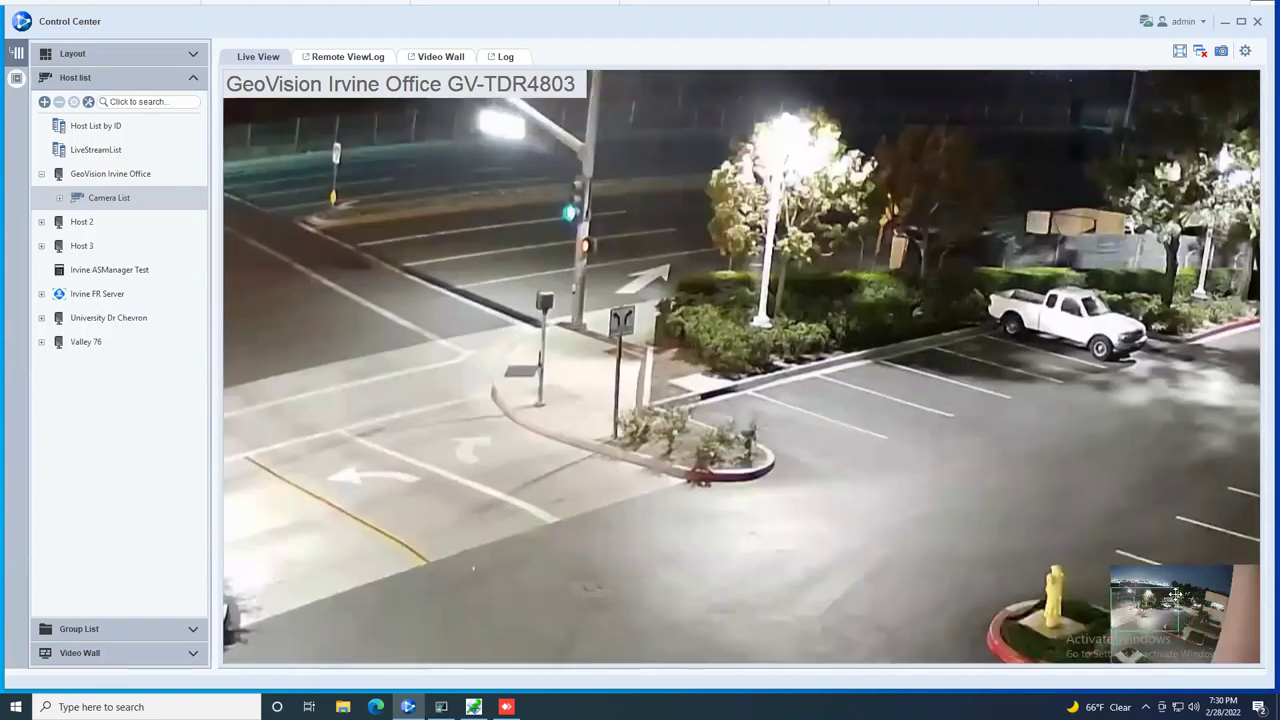
{"action": "scroll", "coordinate": [925, 519], "scroll_direction": "down", "scroll_amount": 2}
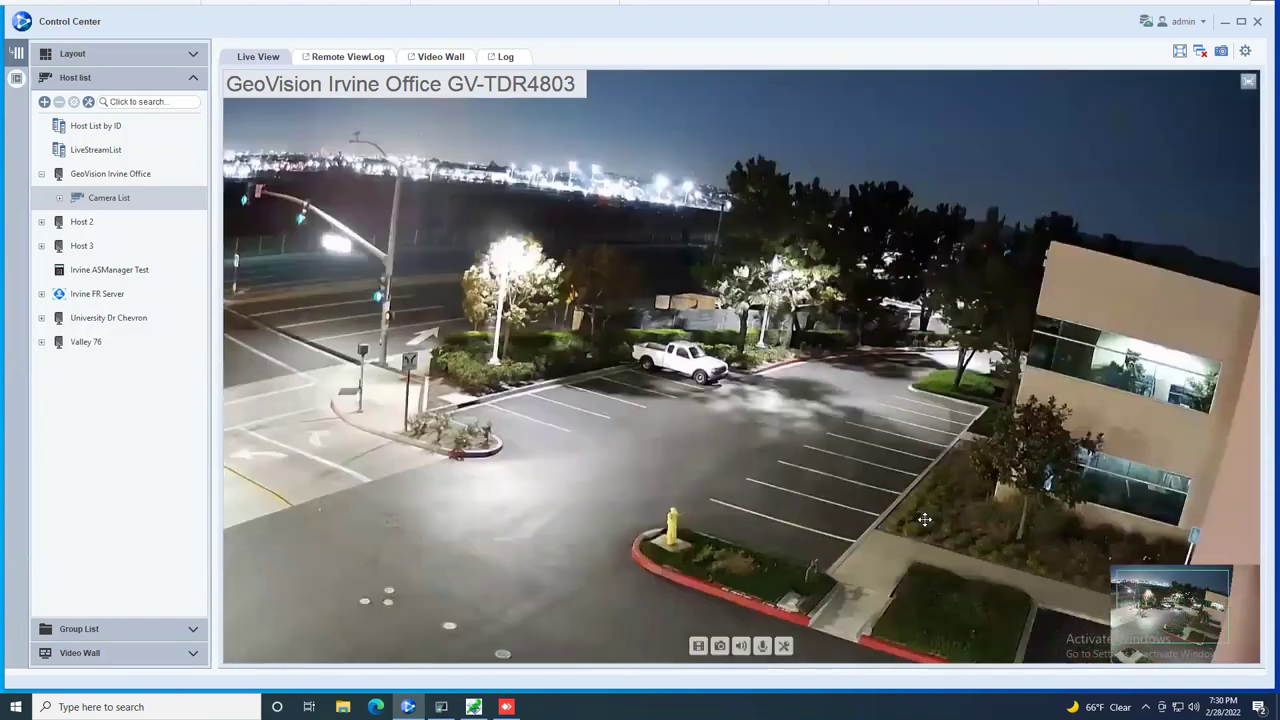
{"action": "scroll", "coordinate": [925, 519], "scroll_direction": "down", "scroll_amount": 3}
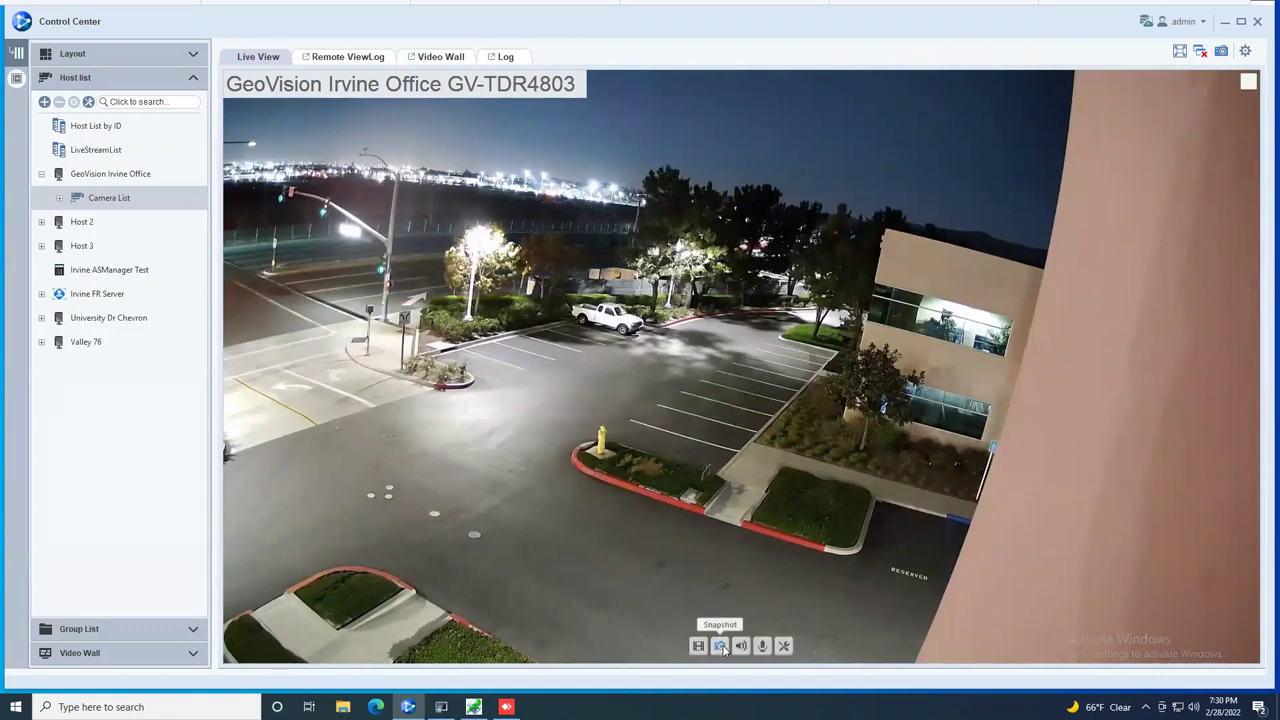
Step: Take a snapshot of the enlarged GV-TDR4803 camera and return to the multi-camera Test Layout
{"action": "left_click", "coordinate": [720, 646]}
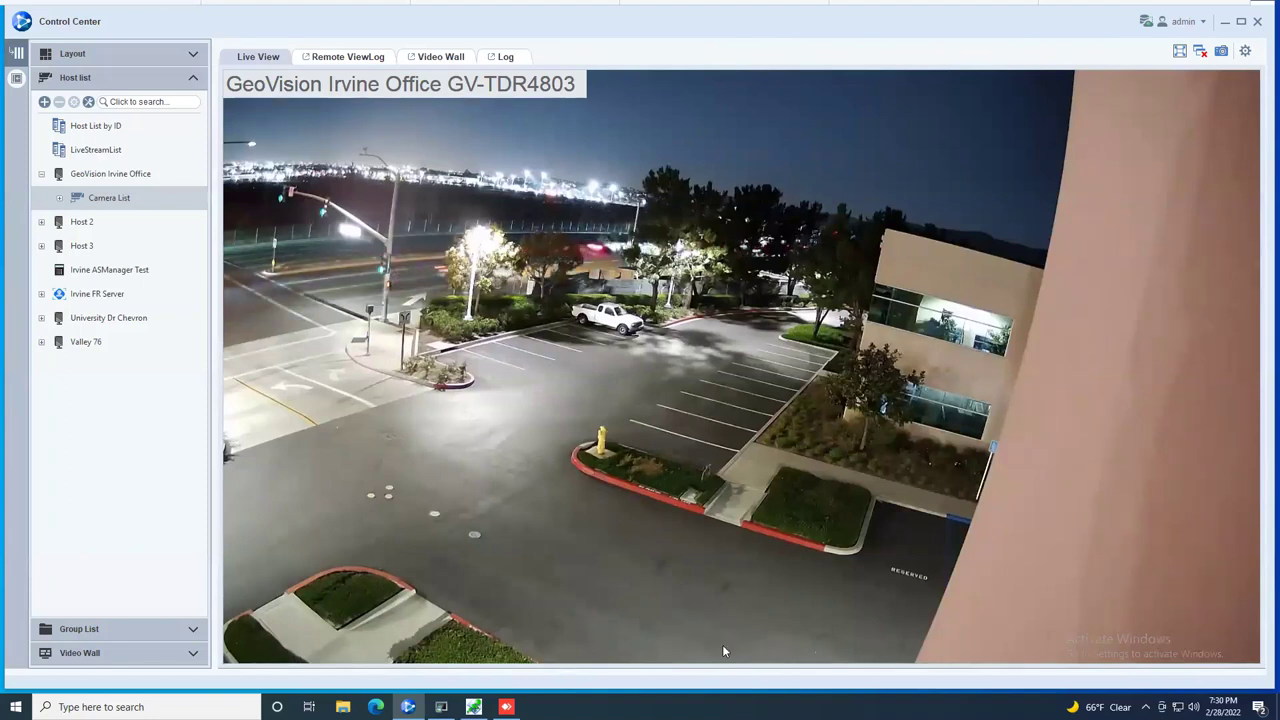
{"action": "mouse_move", "coordinate": [726, 640]}
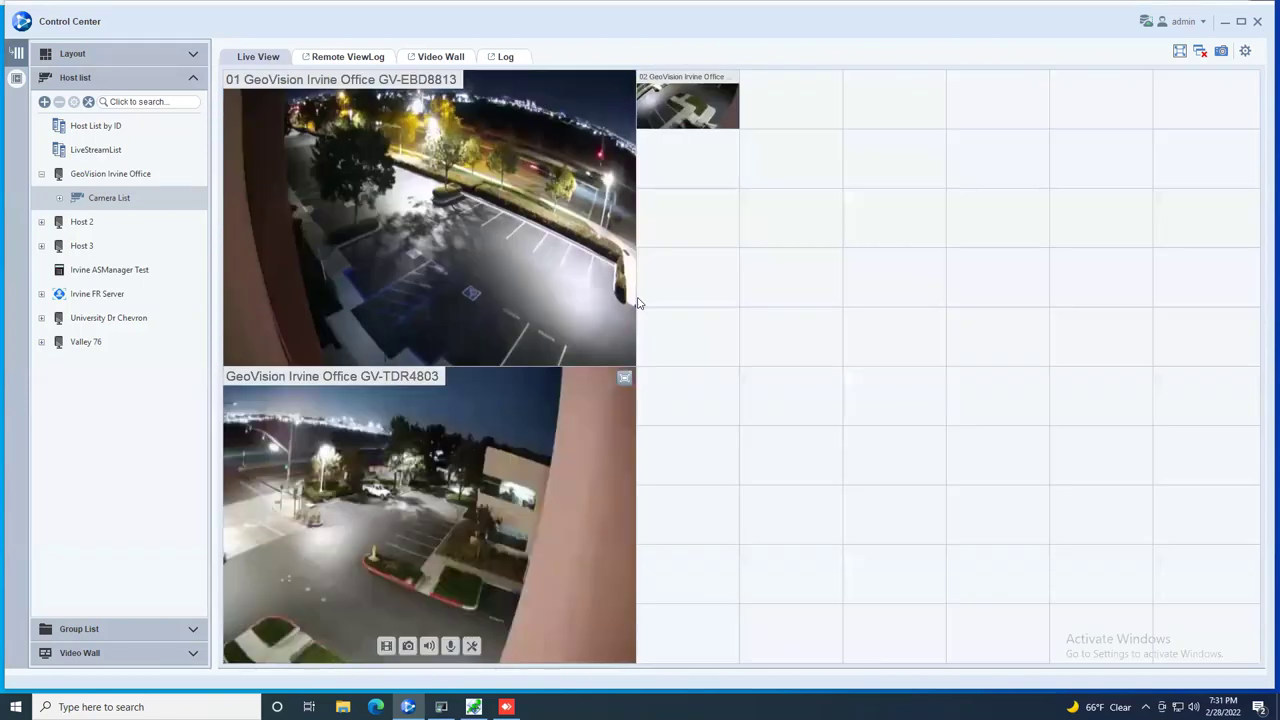
{"action": "double_click", "coordinate": [636, 302]}
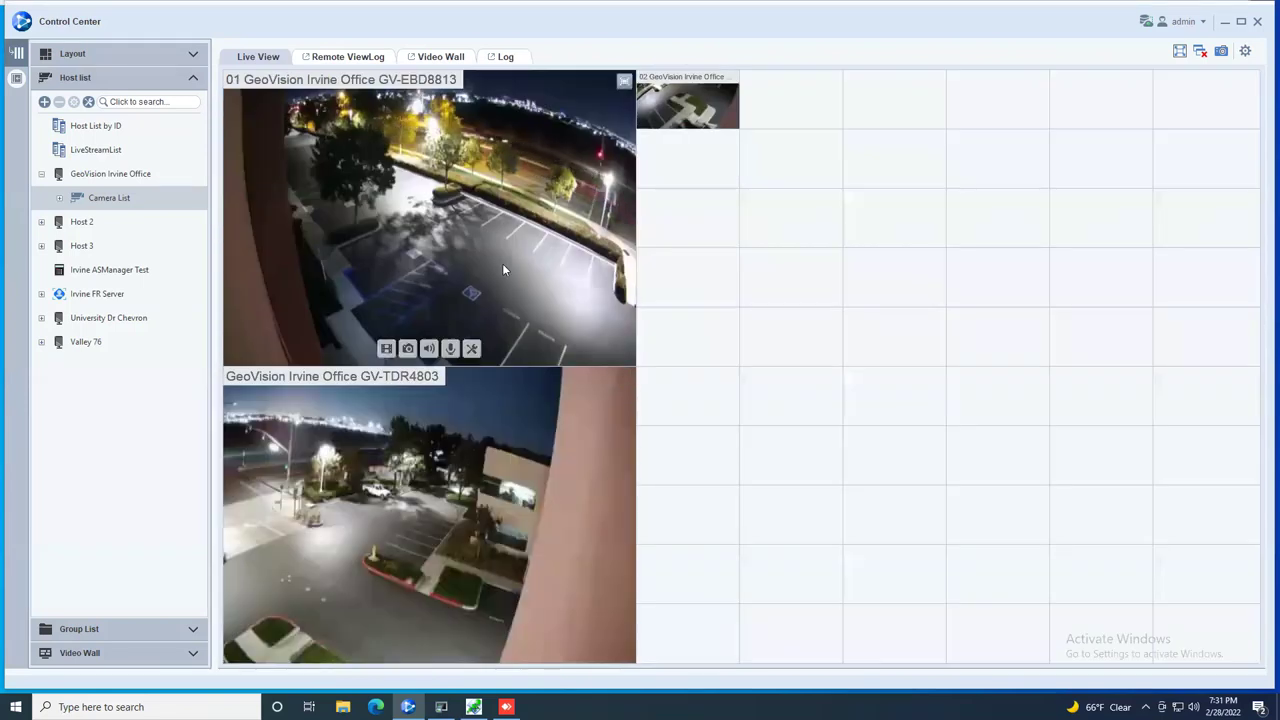
Step: Switch the live view to the Valdosta Schools layout and collapse the layout list
{"action": "left_click", "coordinate": [121, 70]}
{"action": "left_click", "coordinate": [121, 60]}
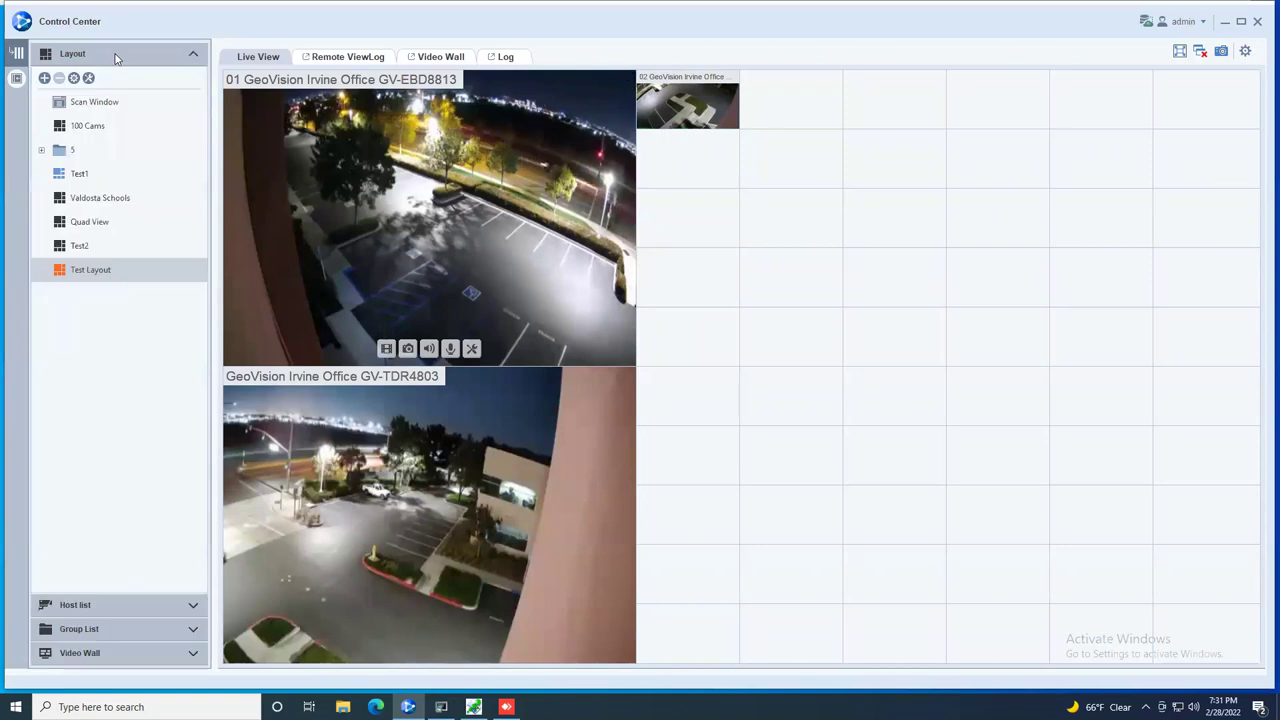
{"action": "double_click", "coordinate": [100, 198]}
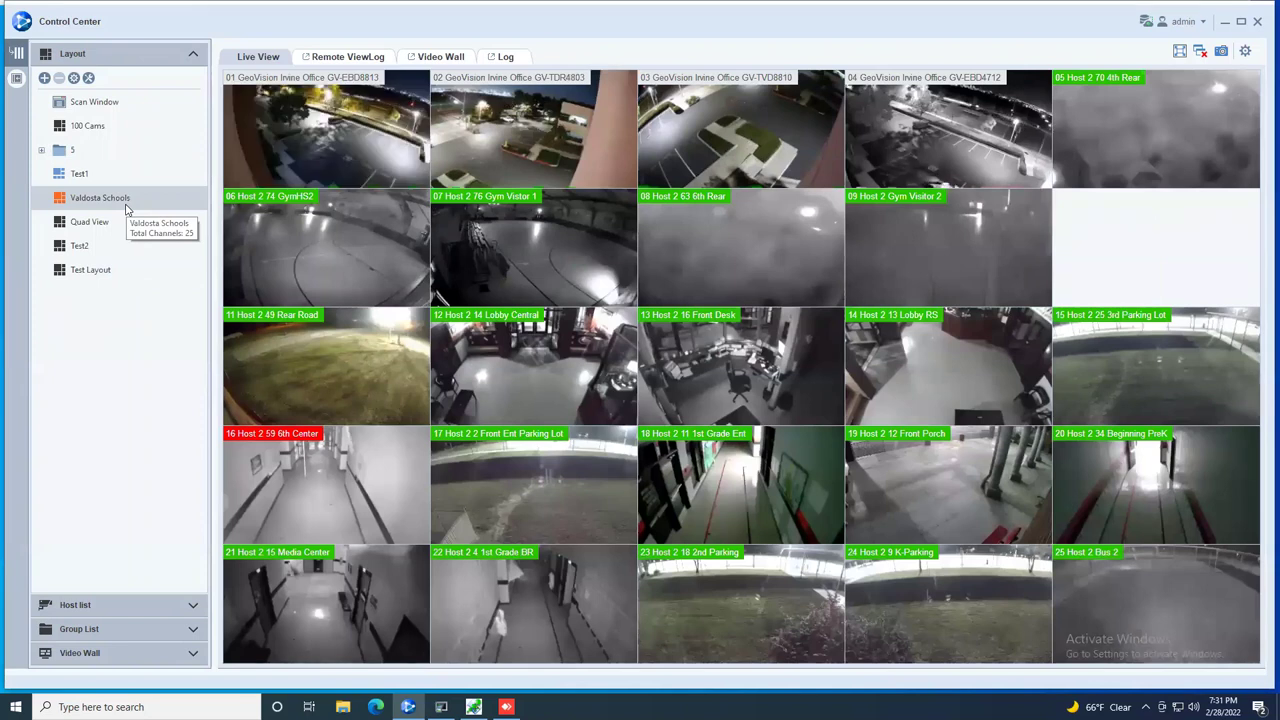
{"action": "left_click", "coordinate": [144, 57]}
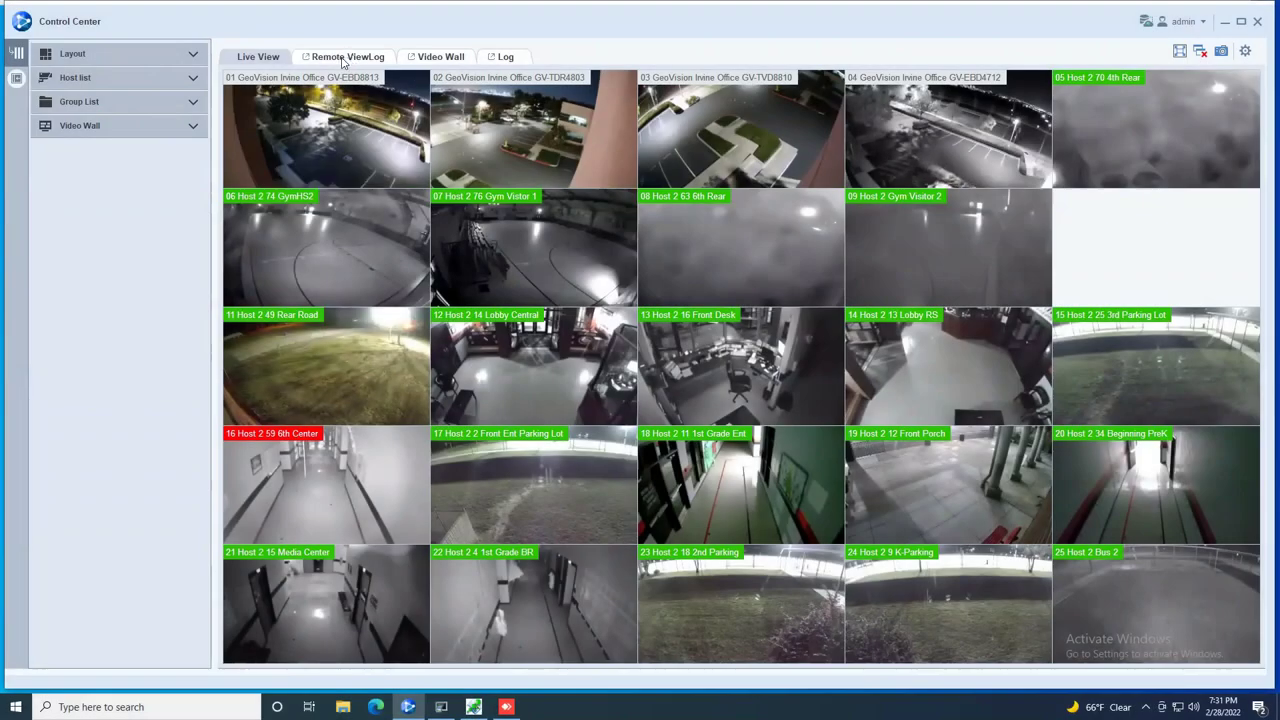
Step: Open the Remote ViewLog and load the Quad View layout for playback
{"action": "left_click", "coordinate": [343, 57]}
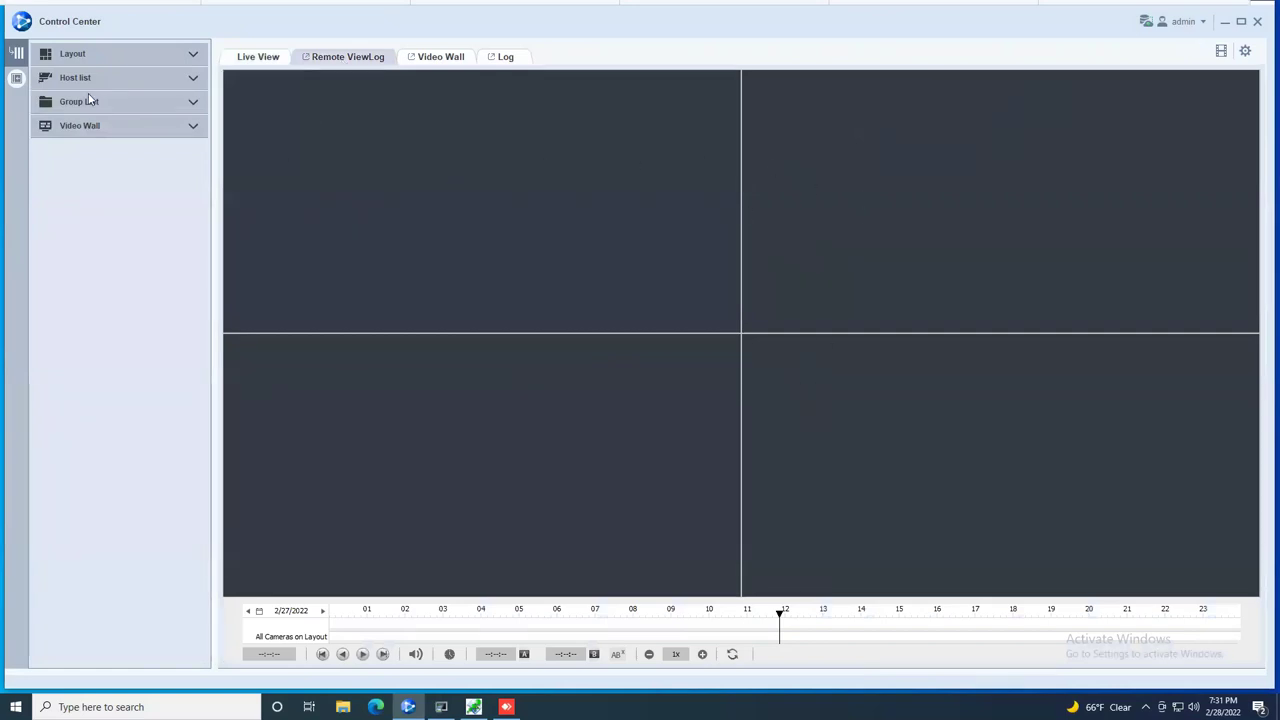
{"action": "left_click", "coordinate": [104, 56]}
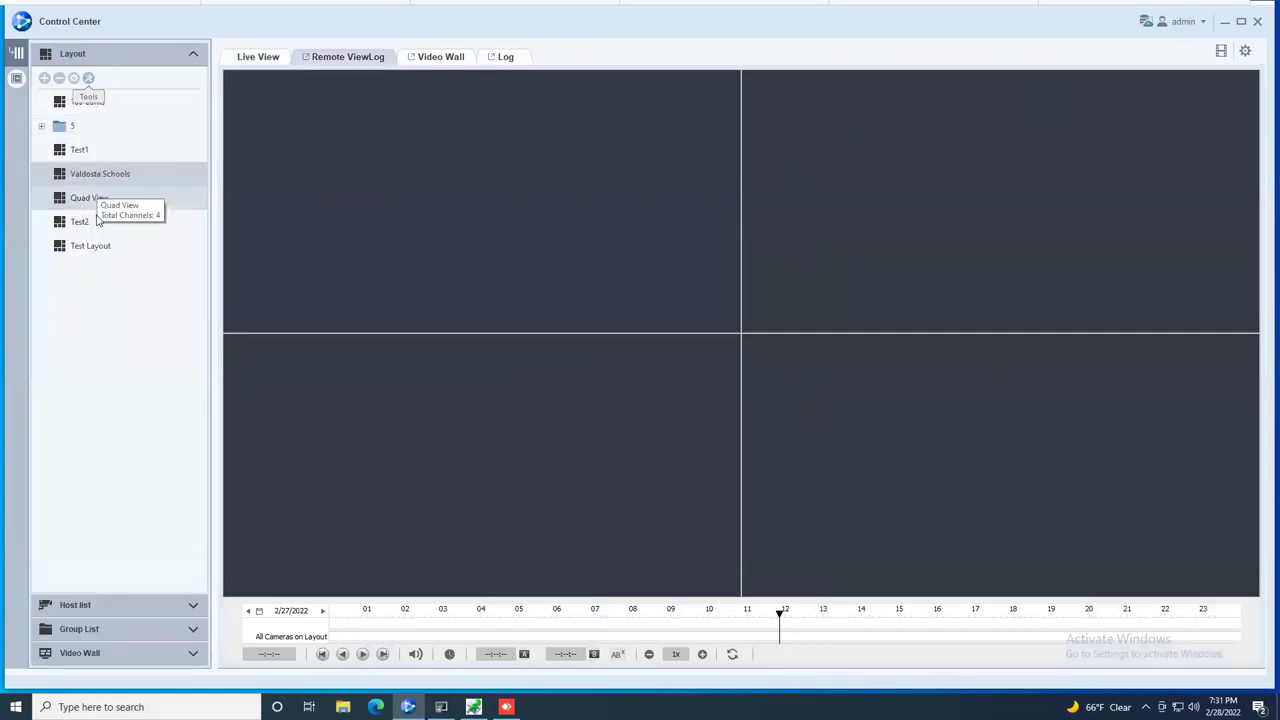
{"action": "double_click", "coordinate": [97, 198]}
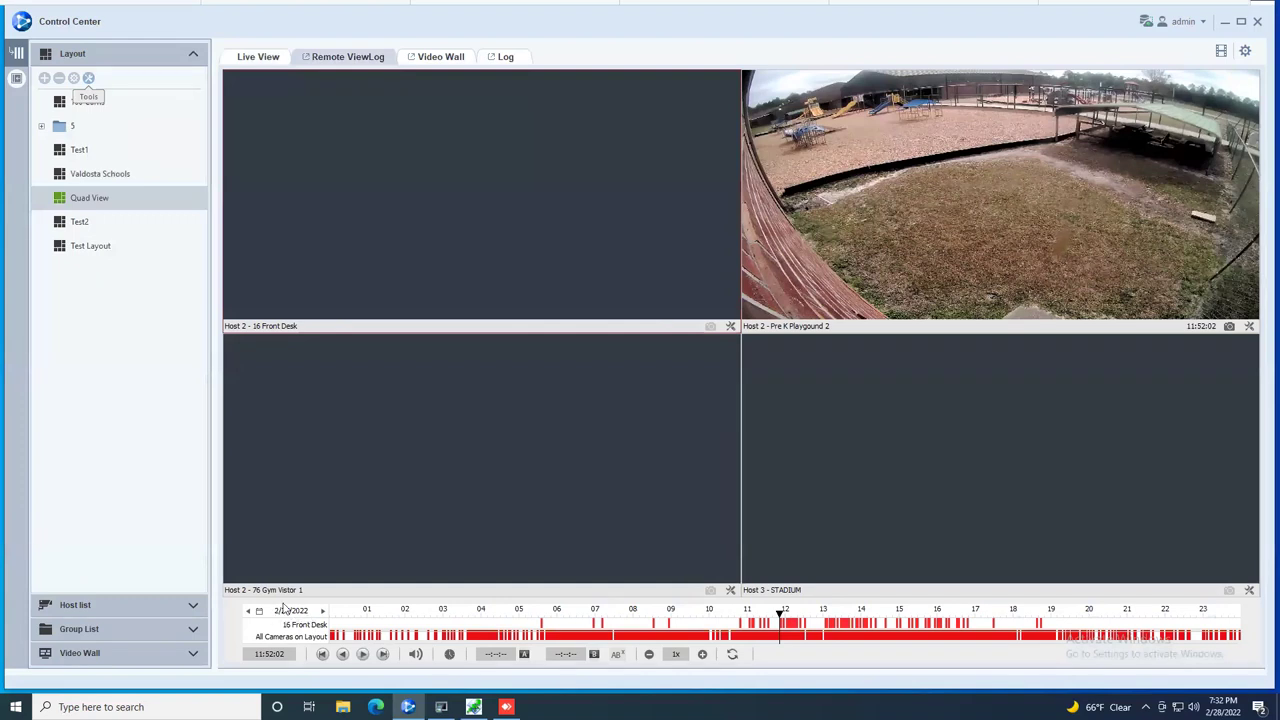
Step: Set the playback date to January 26, 2022 in the Camera Date Viewer and close the calendar
{"action": "left_click", "coordinate": [288, 615]}
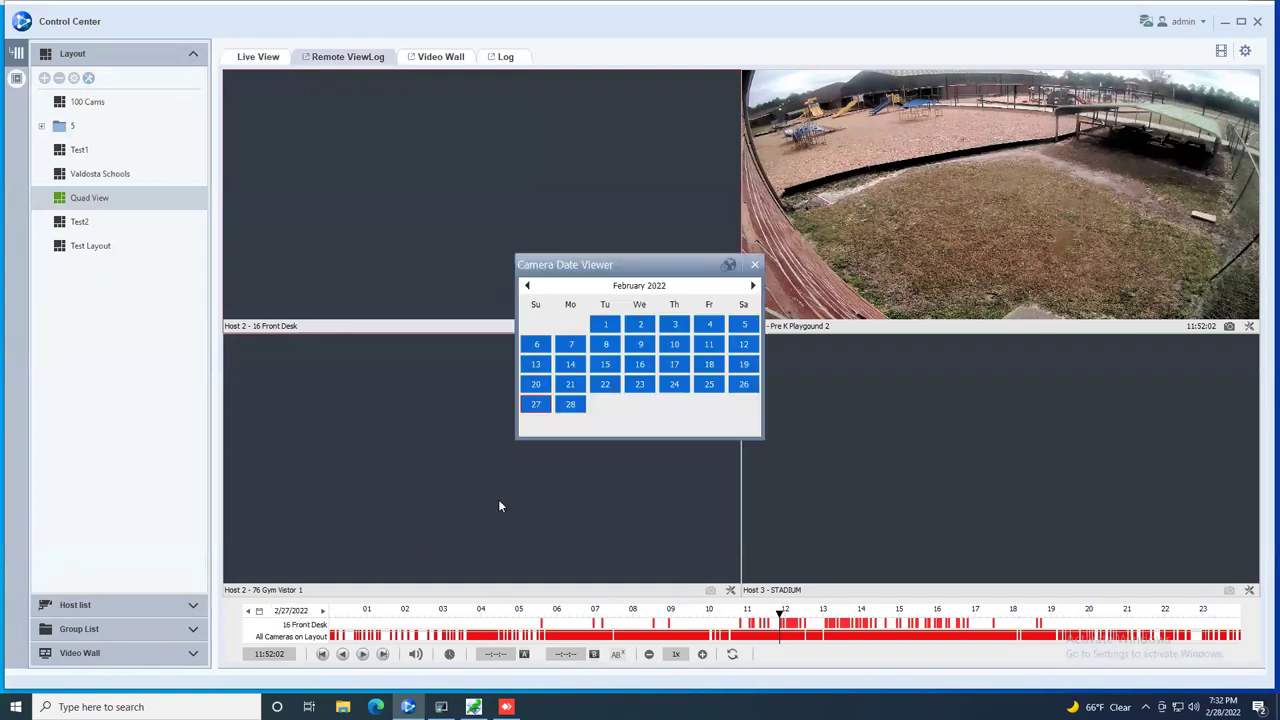
{"action": "left_click", "coordinate": [529, 286]}
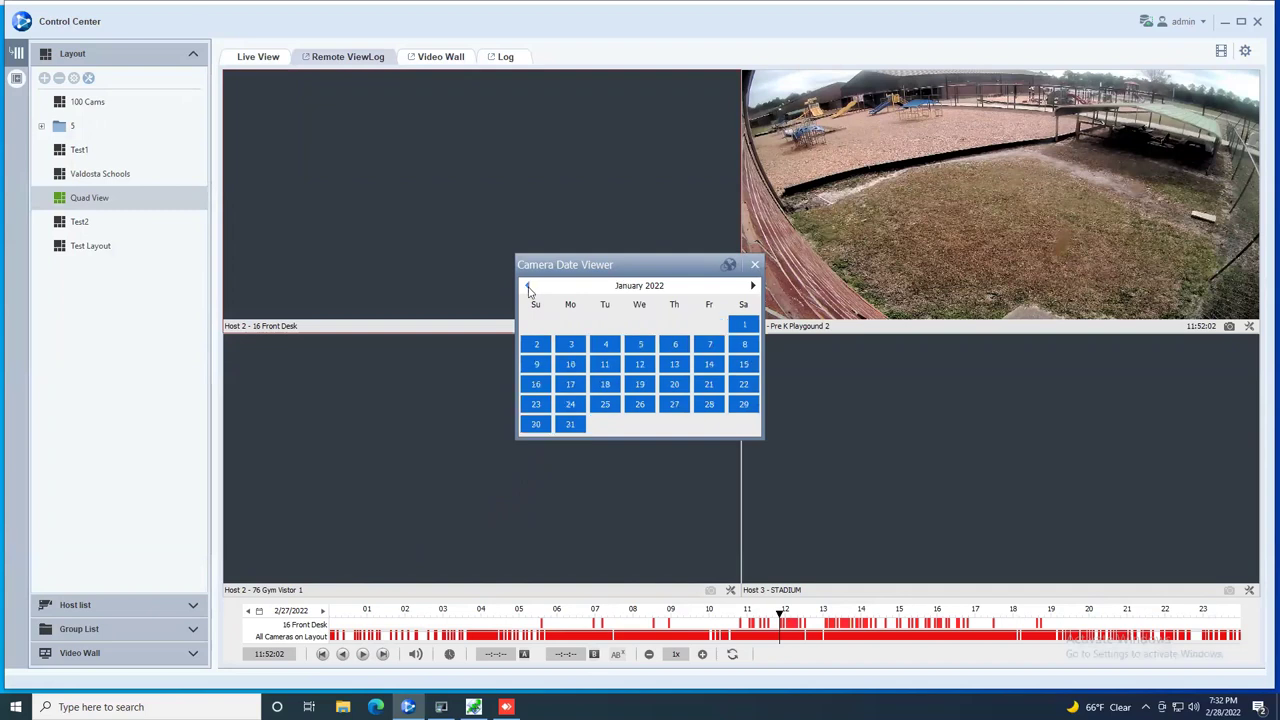
{"action": "left_click", "coordinate": [652, 403]}
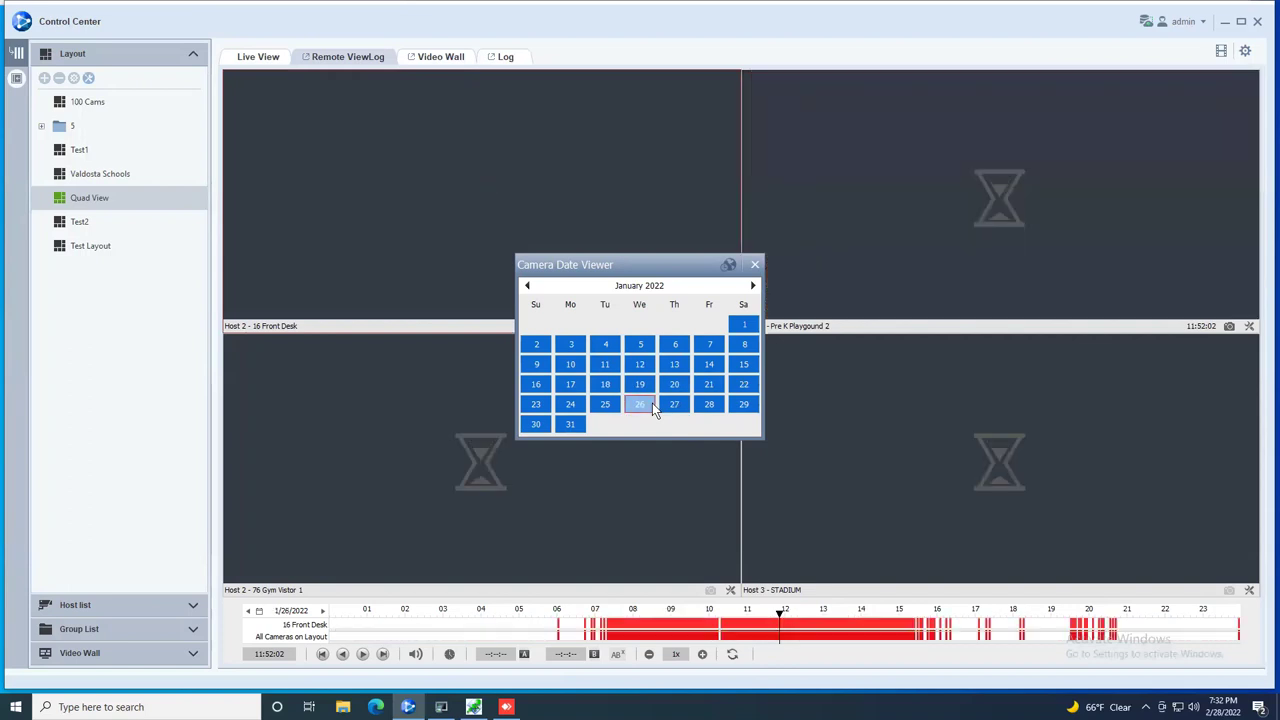
{"action": "left_click", "coordinate": [755, 266]}
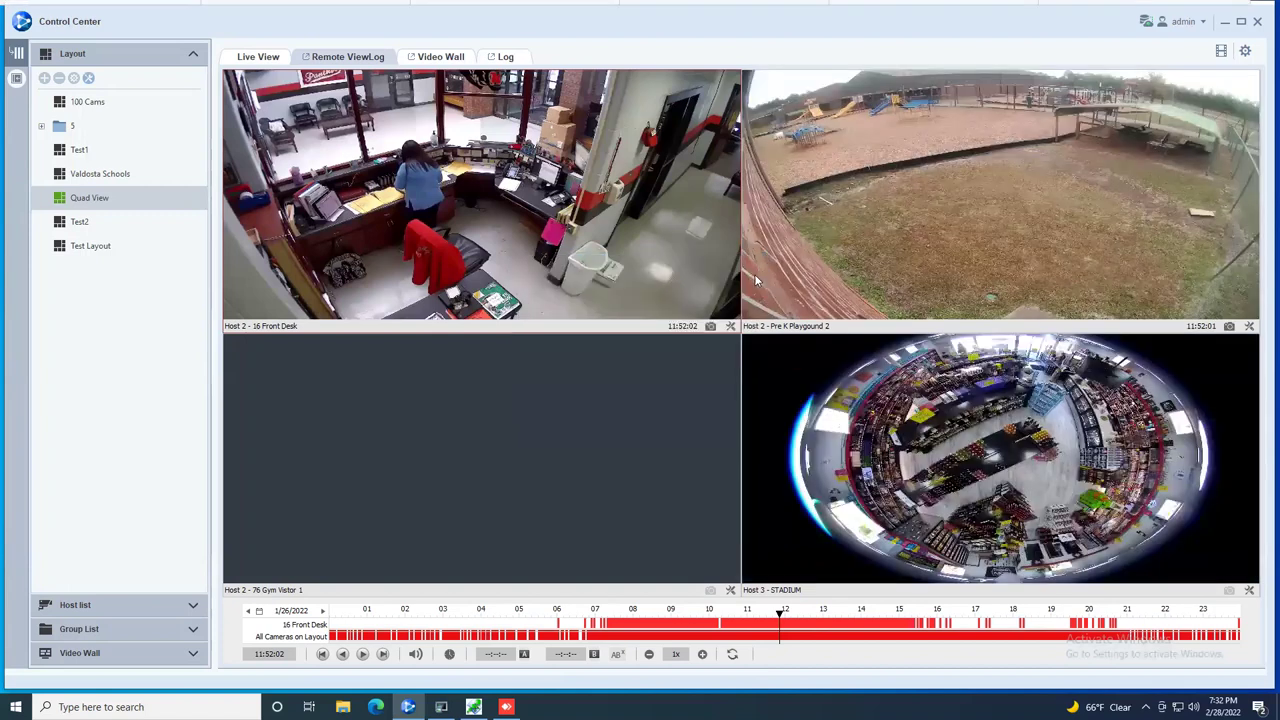
Step: Move the playback position to about 12:33 on the timeline, play the recordings briefly and pause them
{"action": "left_click", "coordinate": [805, 619]}
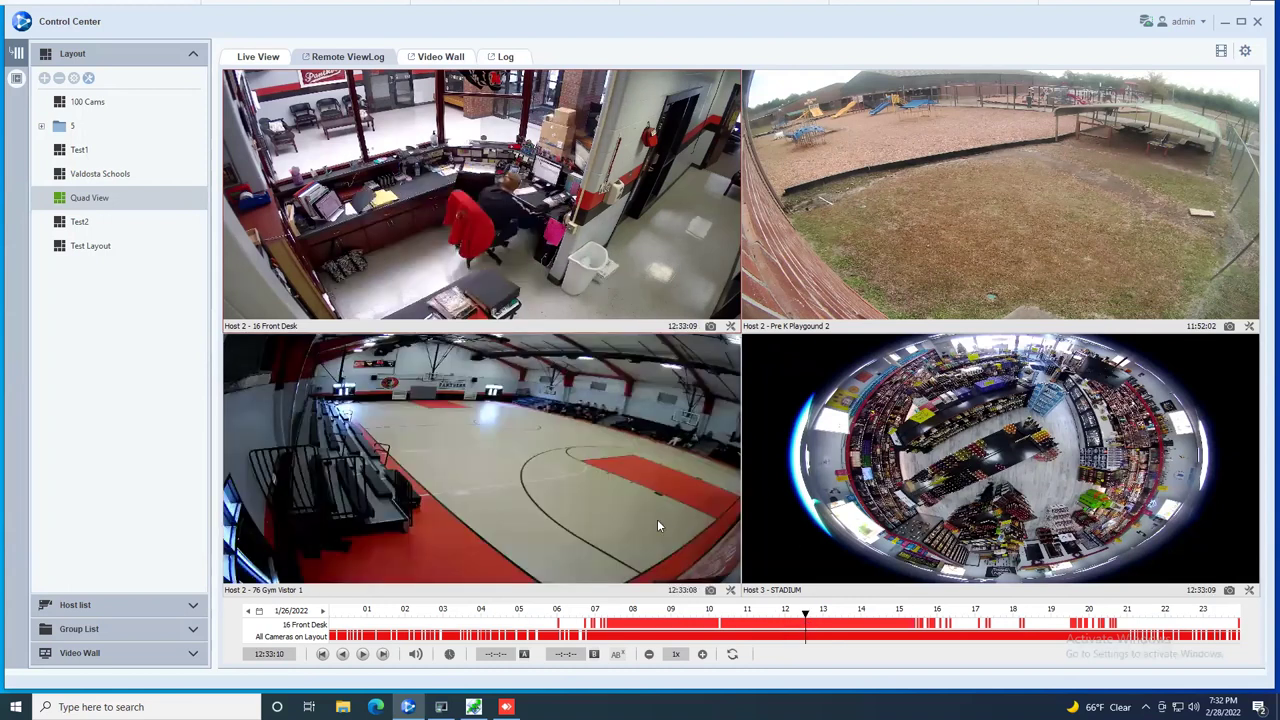
{"action": "left_click", "coordinate": [361, 655]}
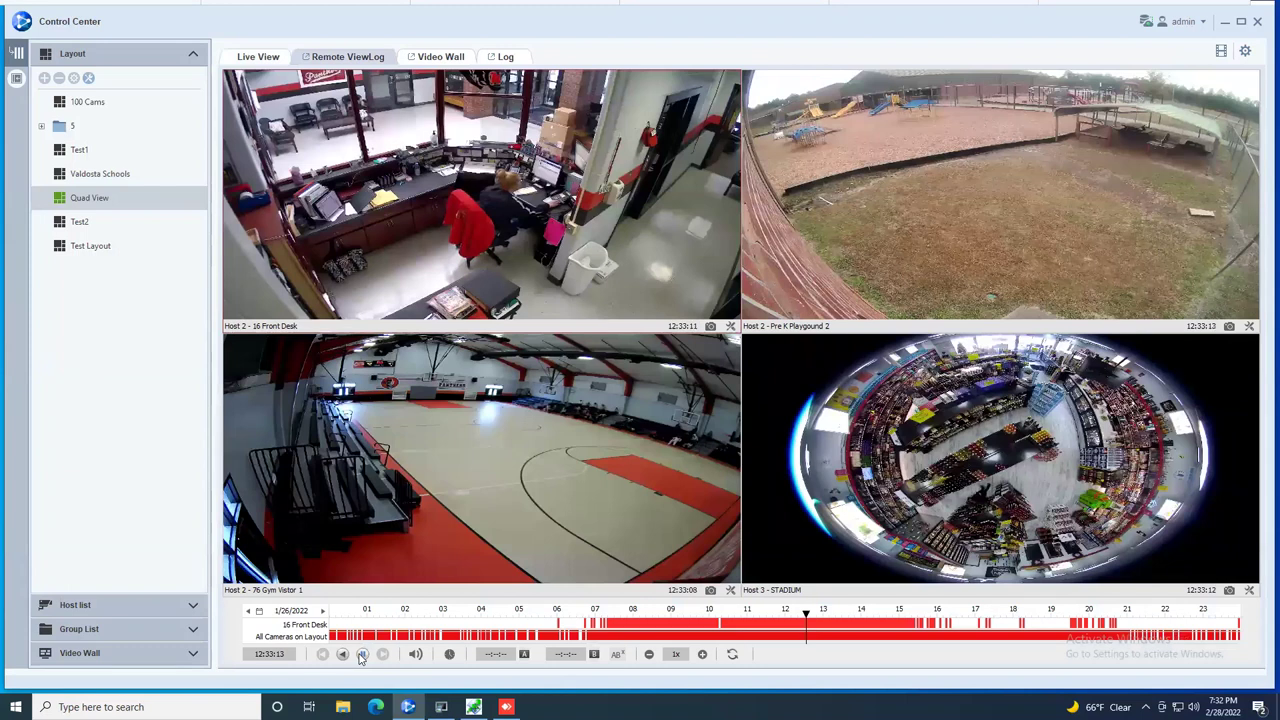
{"action": "left_click", "coordinate": [361, 655]}
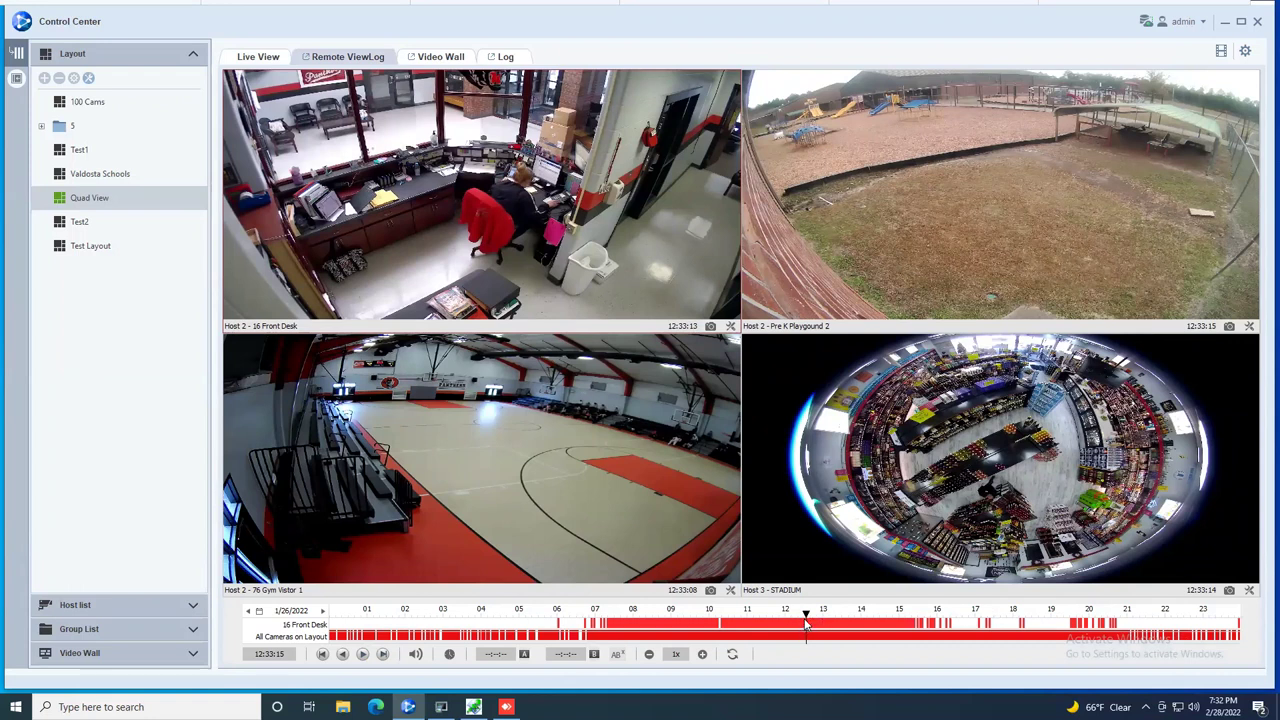
Step: Expand the timeline to the 12:00 hour, jump to about 12:29 and start playback from there
{"action": "scroll", "coordinate": [806, 623], "scroll_direction": "up", "scroll_amount": 3}
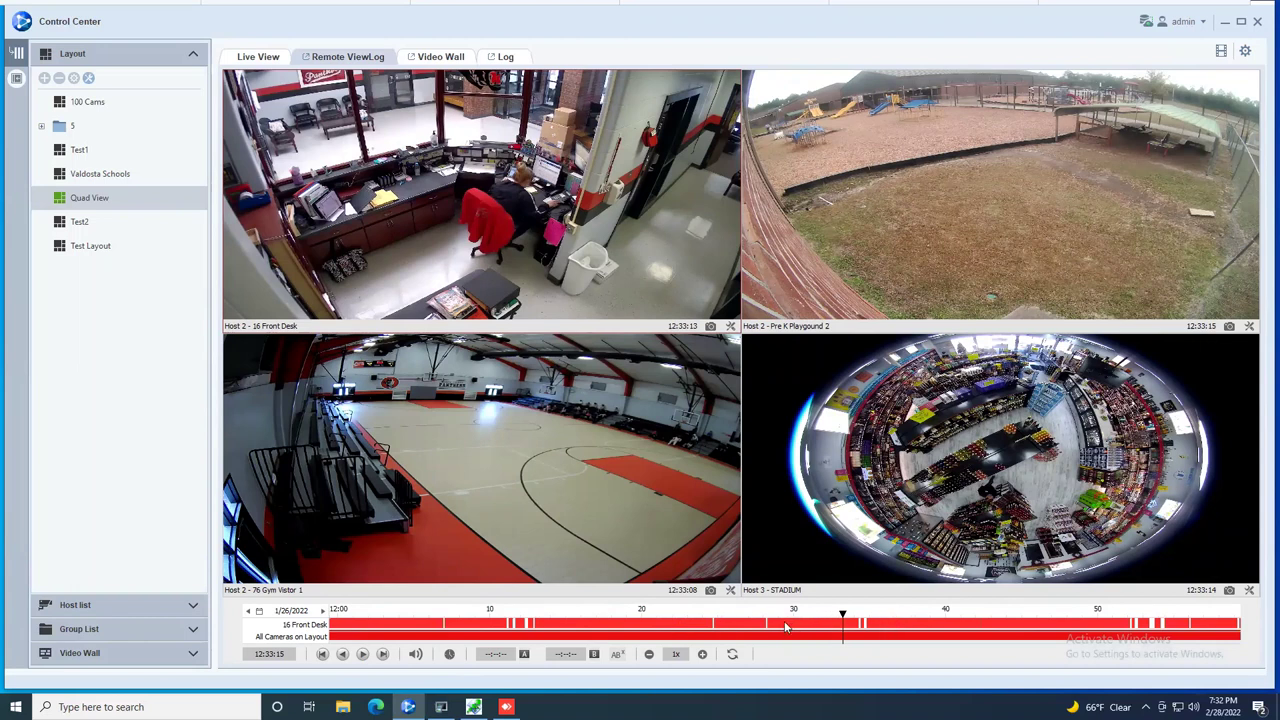
{"action": "left_click", "coordinate": [785, 624]}
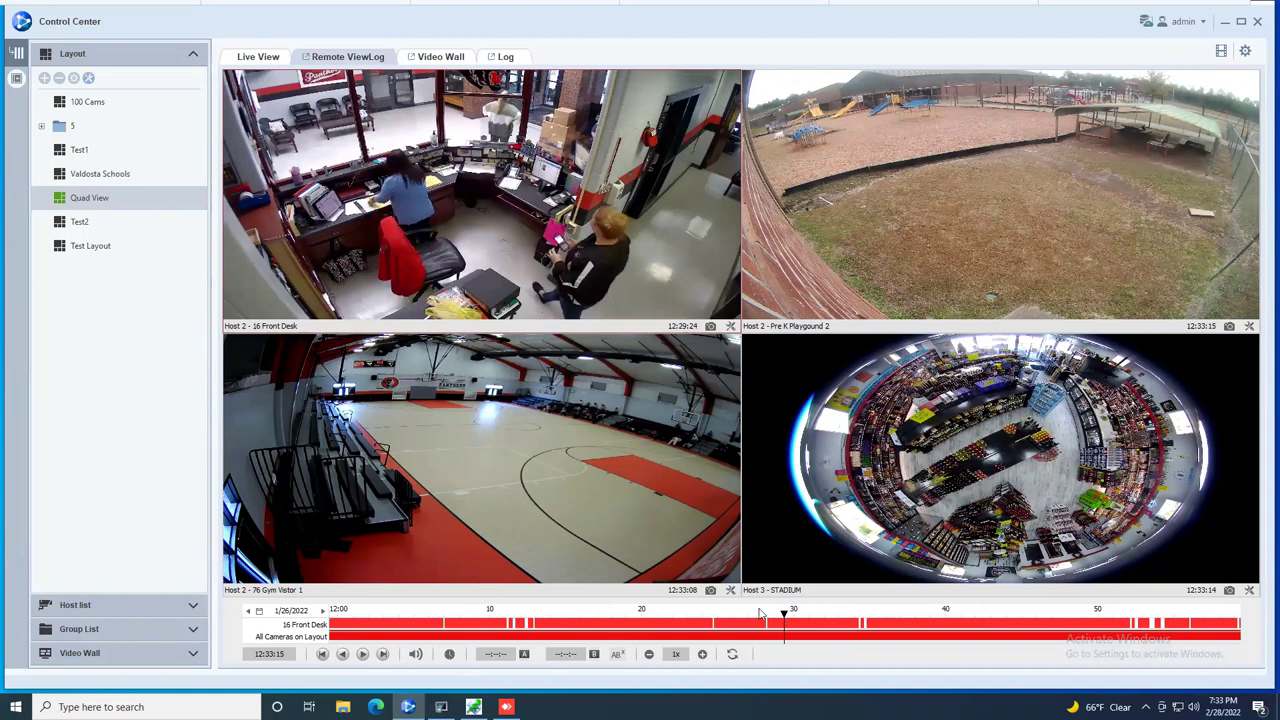
{"action": "left_click", "coordinate": [362, 654]}
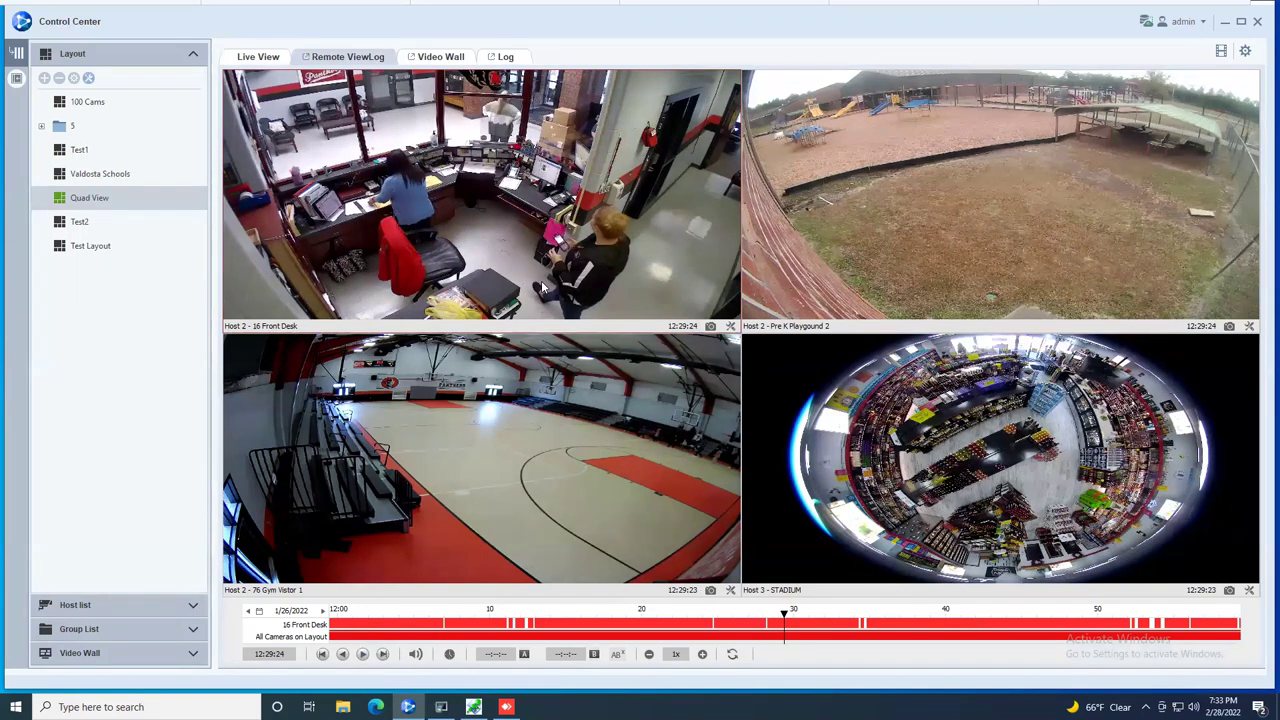
Step: Enlarge the 16 Front Desk recording, digitally zoom in to x2.00 and shift the close-up, and restore the four-camera view
{"action": "double_click", "coordinate": [543, 287]}
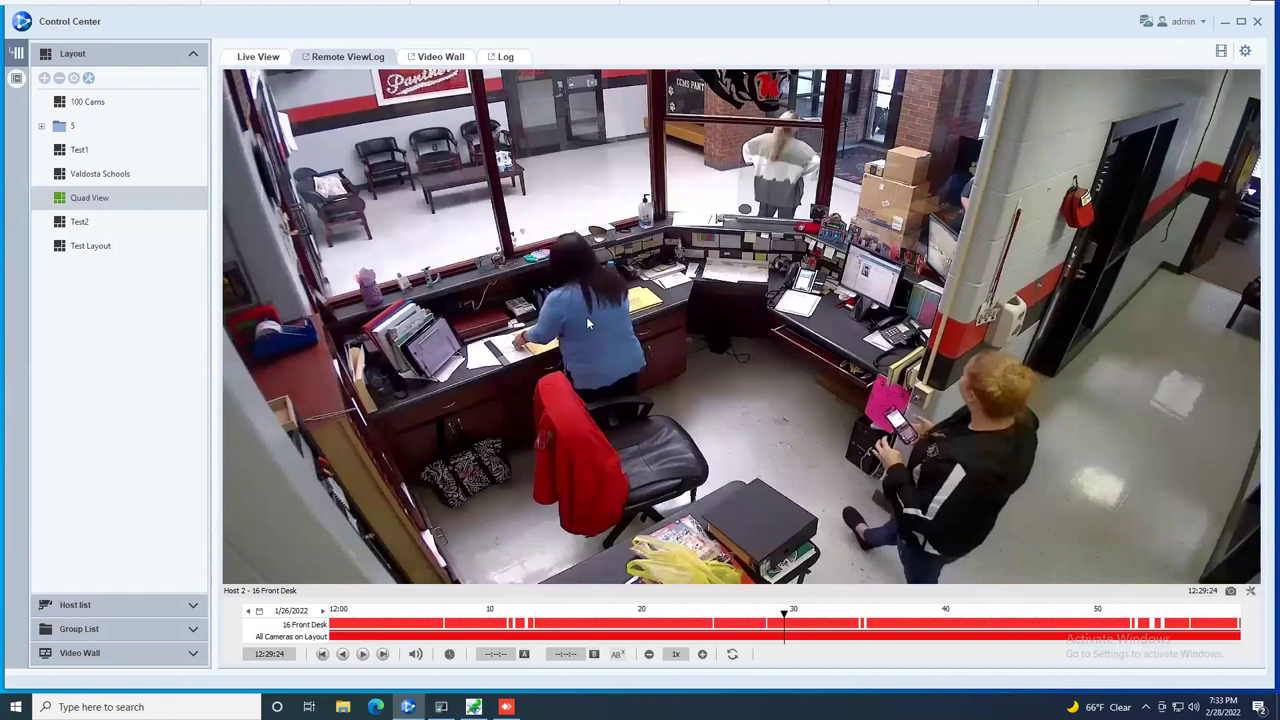
{"action": "scroll", "coordinate": [589, 320], "scroll_direction": "up", "scroll_amount": 2}
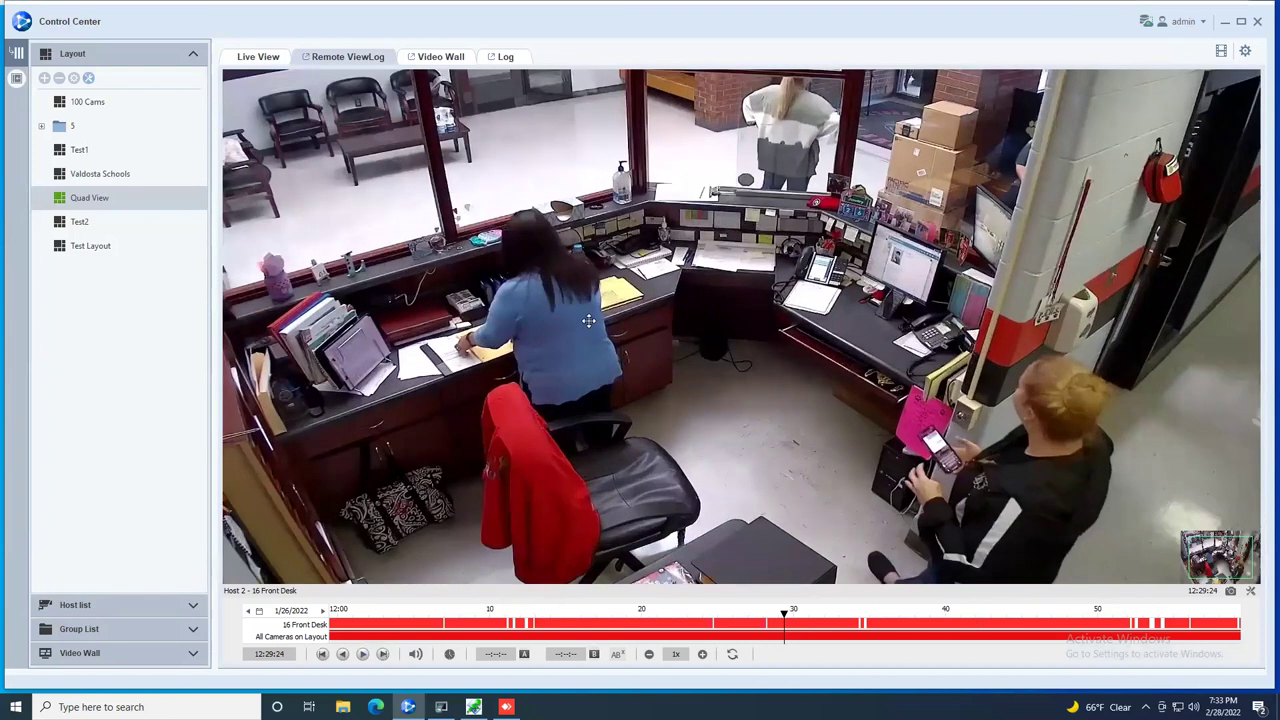
{"action": "scroll", "coordinate": [589, 320], "scroll_direction": "up", "scroll_amount": 2}
{"action": "scroll", "coordinate": [1228, 548], "scroll_direction": "up", "scroll_amount": 1}
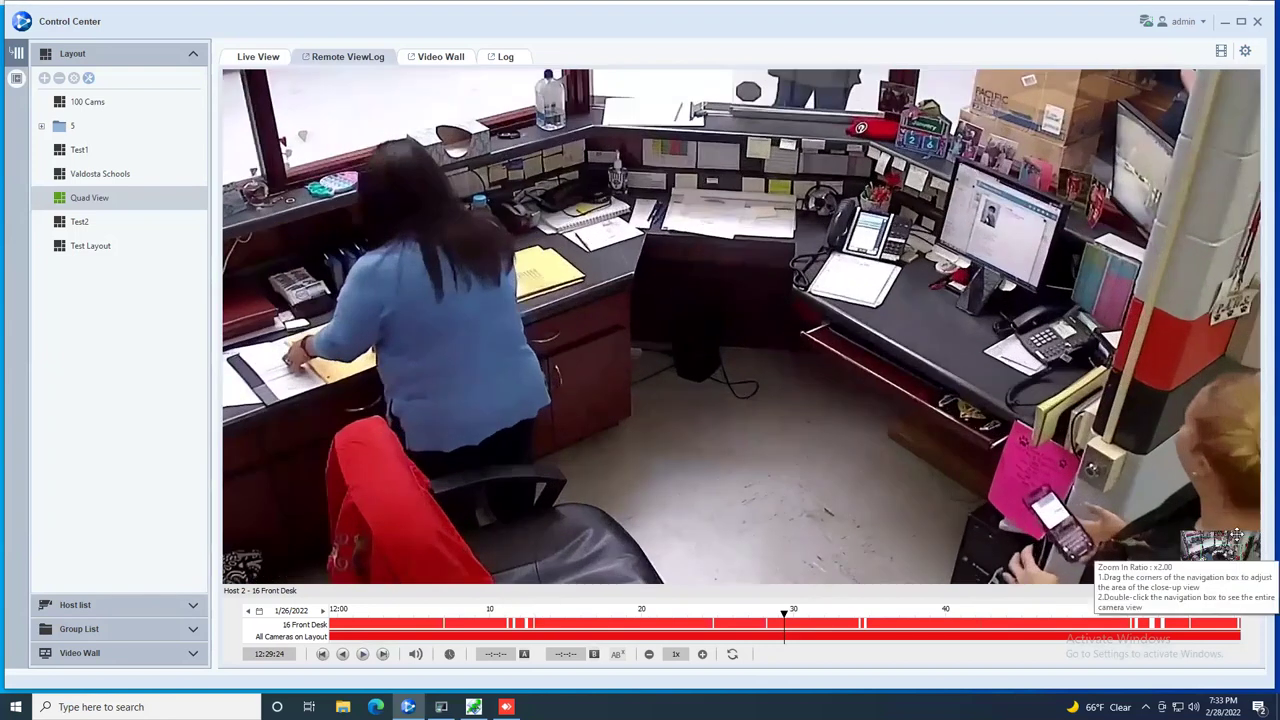
{"action": "left_click_drag", "start_coordinate": [1237, 537], "coordinate": [1243, 525]}
{"action": "scroll", "coordinate": [662, 502], "scroll_direction": "down", "scroll_amount": 3}
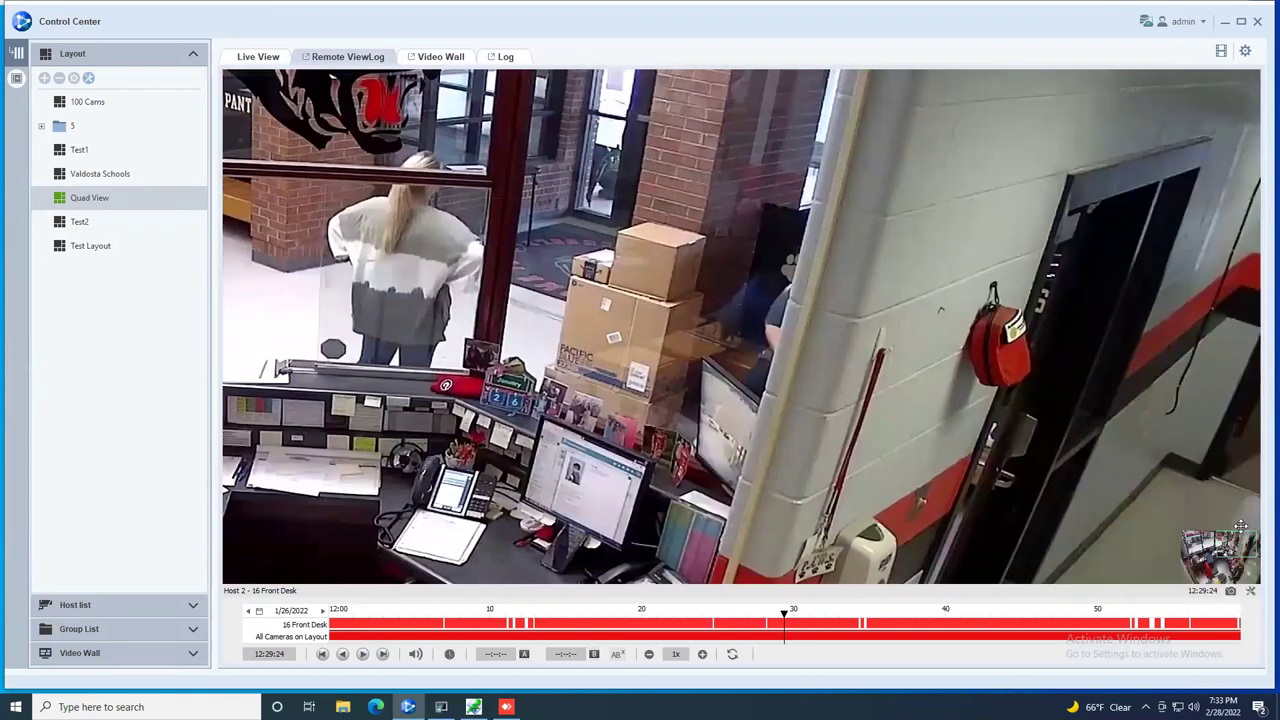
{"action": "scroll", "coordinate": [662, 502], "scroll_direction": "down", "scroll_amount": 1}
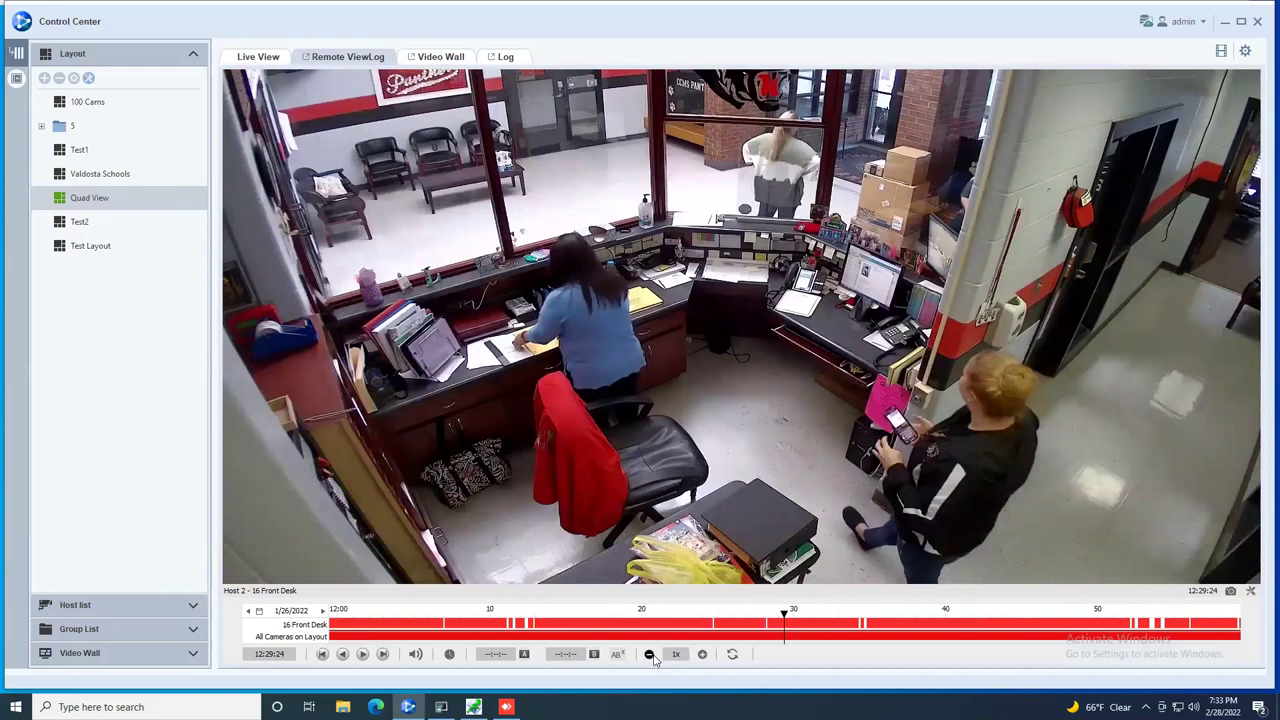
{"action": "double_click", "coordinate": [717, 395]}
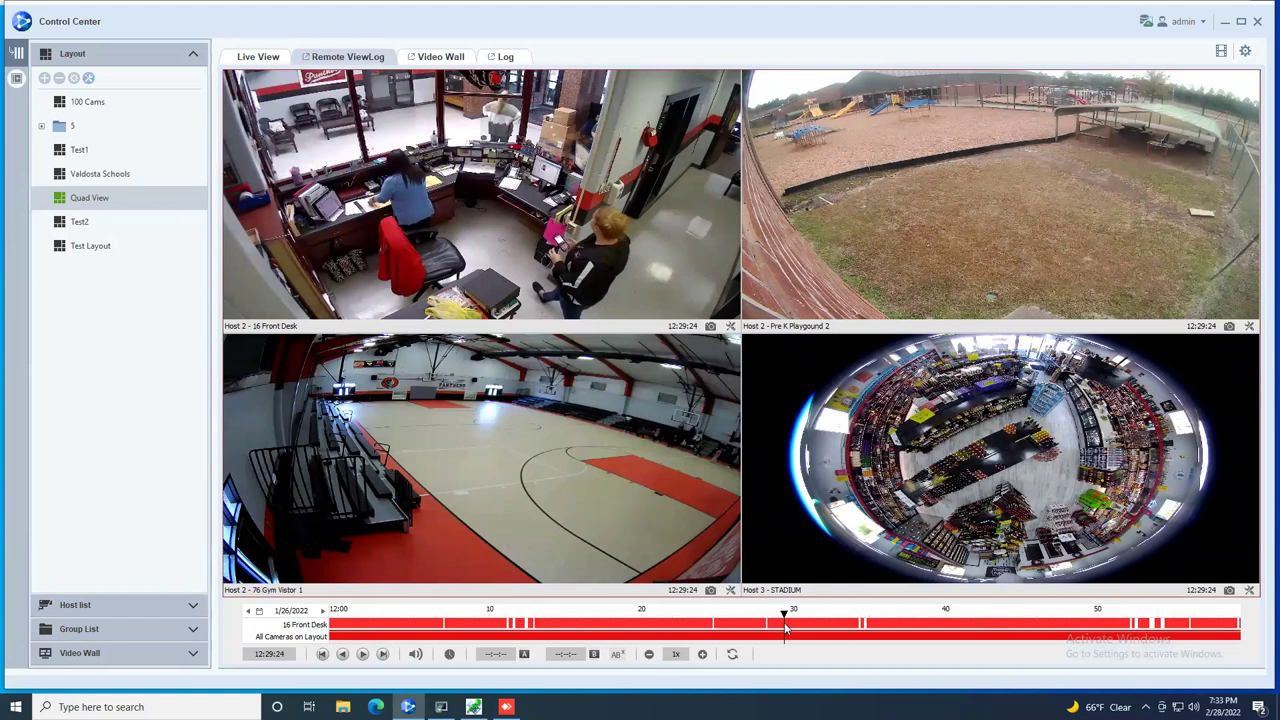
Step: Select the span from about 12:29 to 12:34 on the 16 Front Desk timeline and open its options
{"action": "left_click_drag", "start_coordinate": [785, 627], "coordinate": [863, 627]}
{"action": "right_click", "coordinate": [861, 625]}
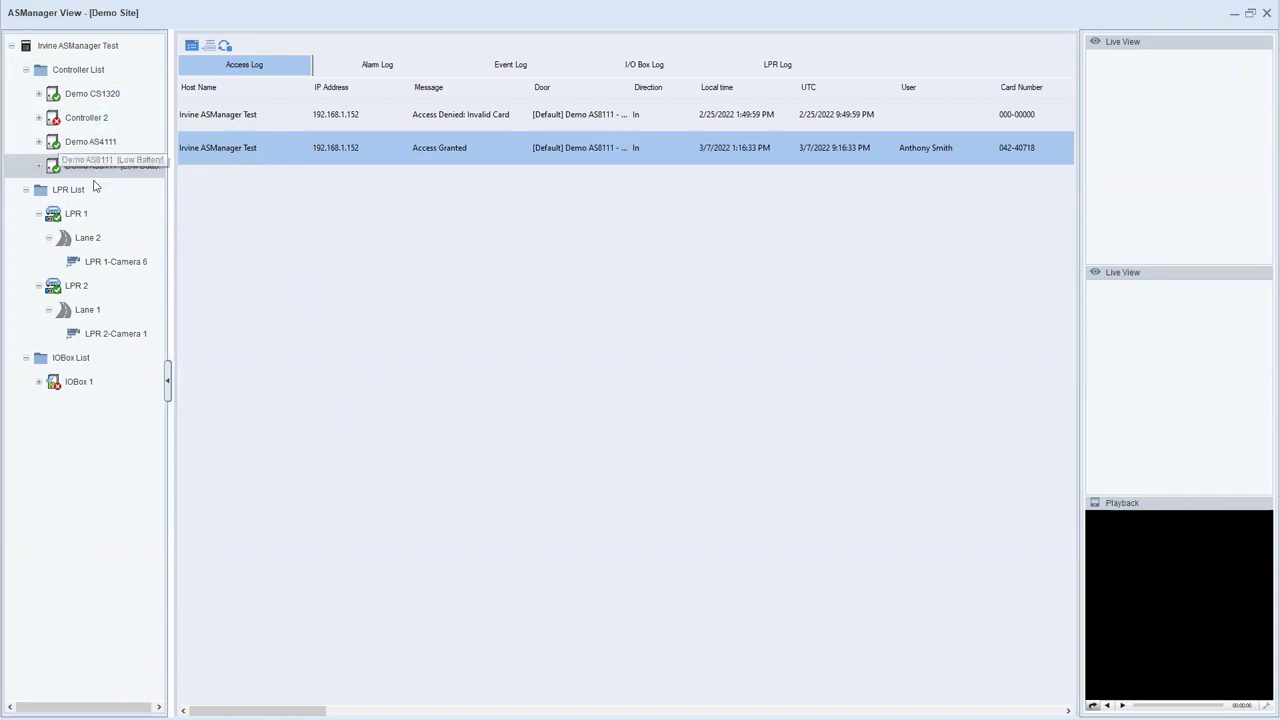
Step: In ASManager View, expand the Demo CS1320 controller, review the lock commands available for Door 1 and collapse the door
{"action": "left_click", "coordinate": [39, 94]}
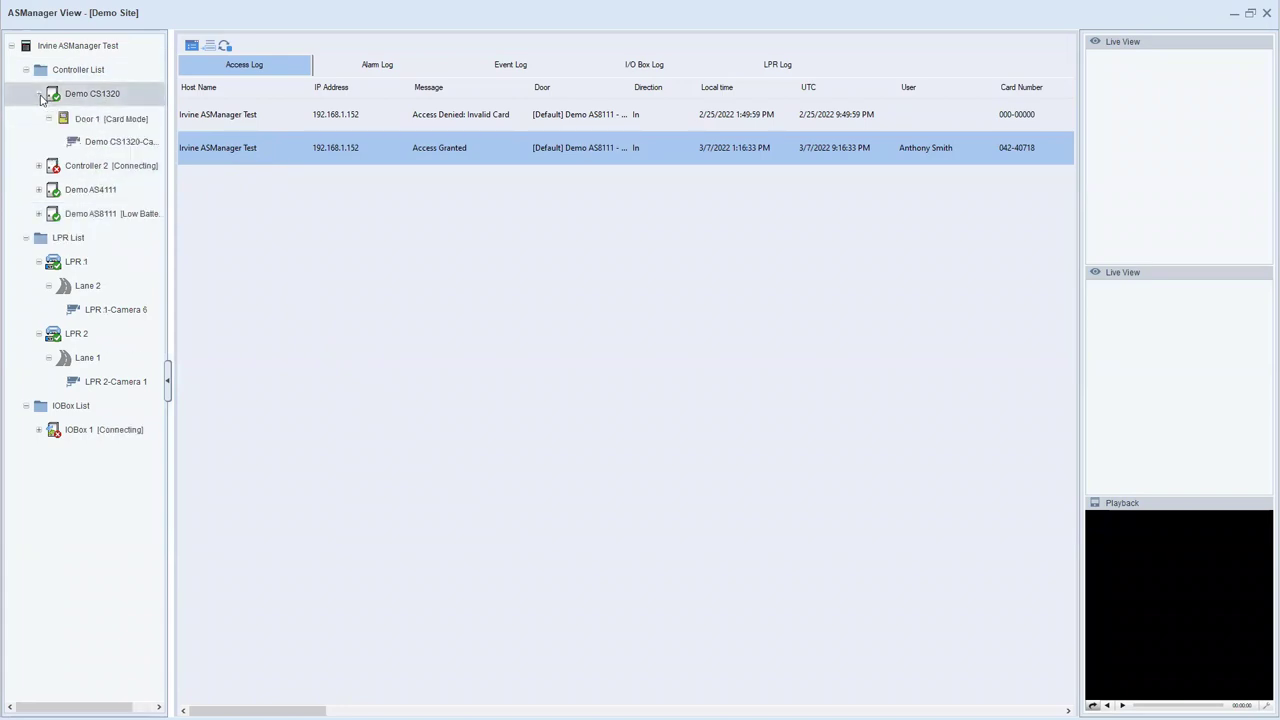
{"action": "right_click", "coordinate": [92, 120]}
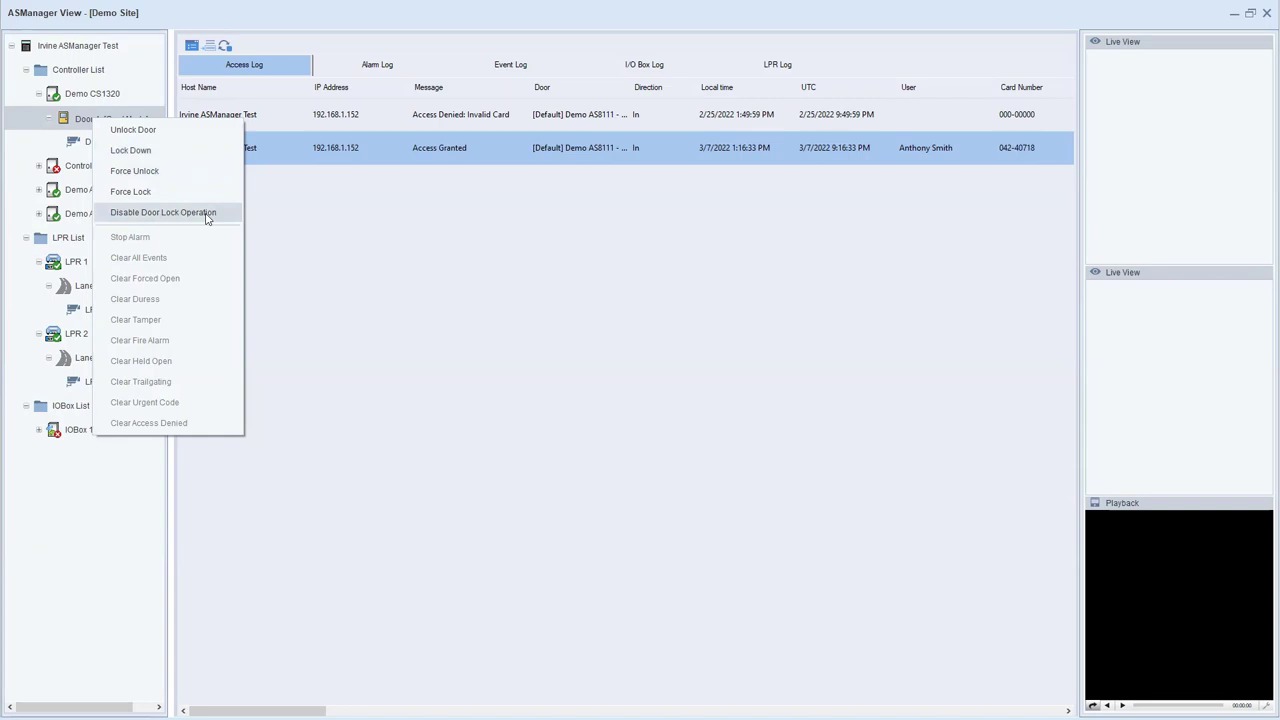
{"action": "left_click", "coordinate": [67, 124]}
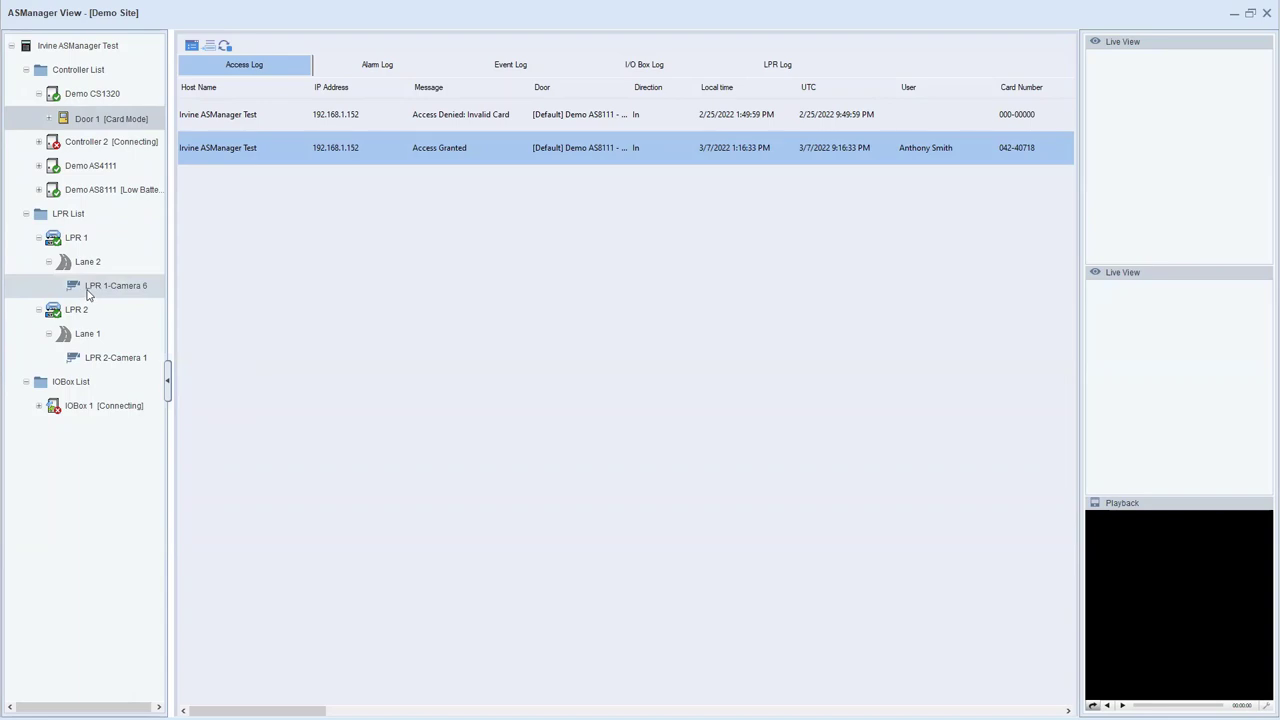
Step: Show LPR 1-Camera 6 in the upper Live View pane
{"action": "left_click_drag", "start_coordinate": [88, 293], "coordinate": [1160, 158]}
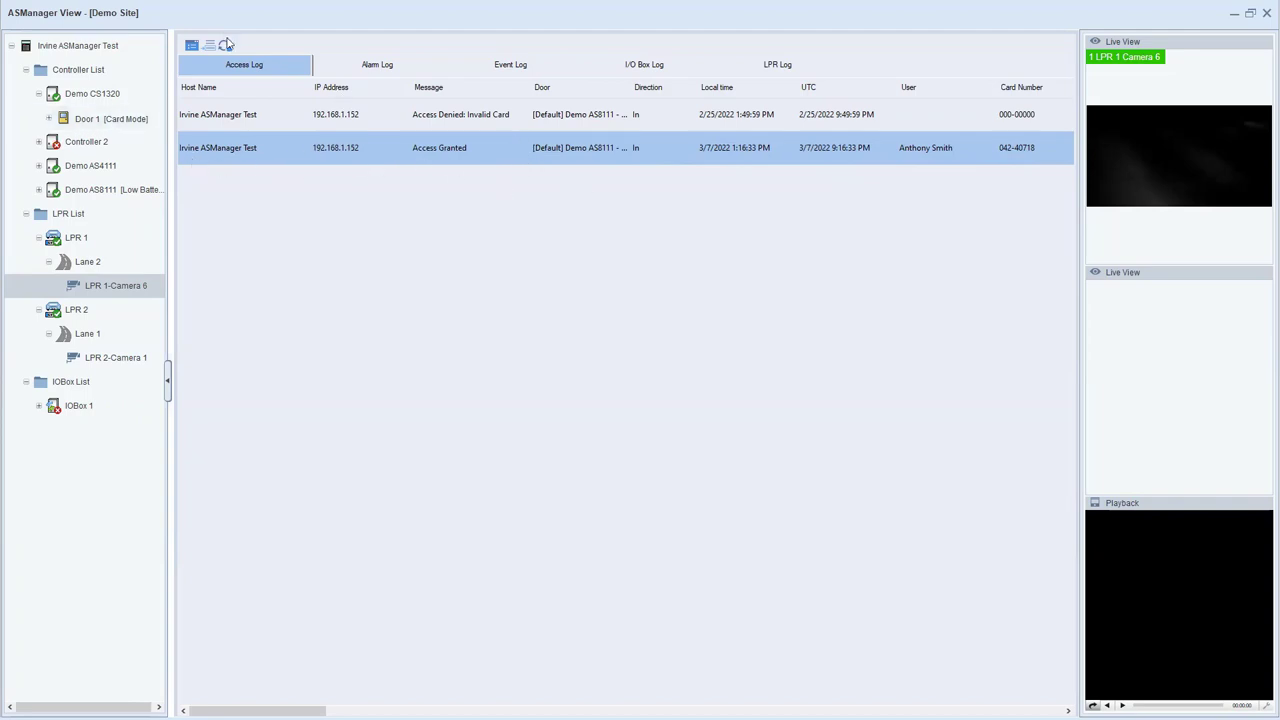
Step: Review the Alarm Log, Event Log and I/O Box Log in turn
{"action": "left_click", "coordinate": [362, 65]}
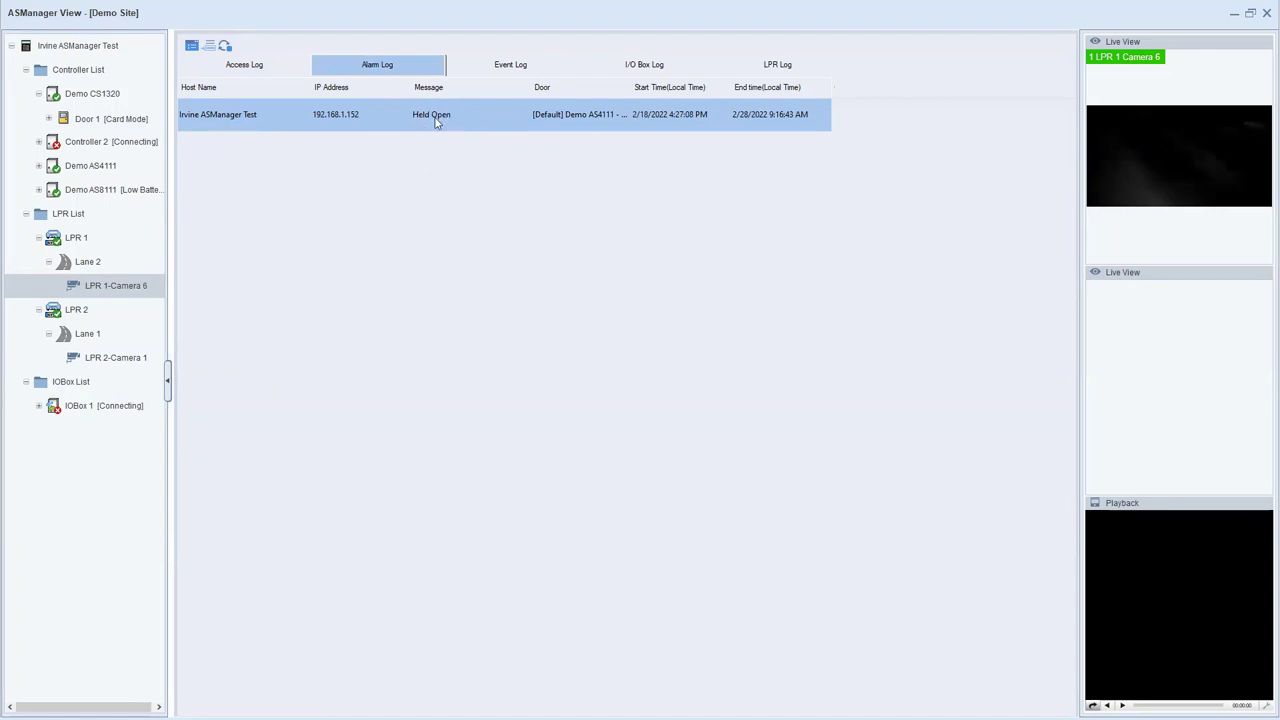
{"action": "left_click", "coordinate": [505, 72]}
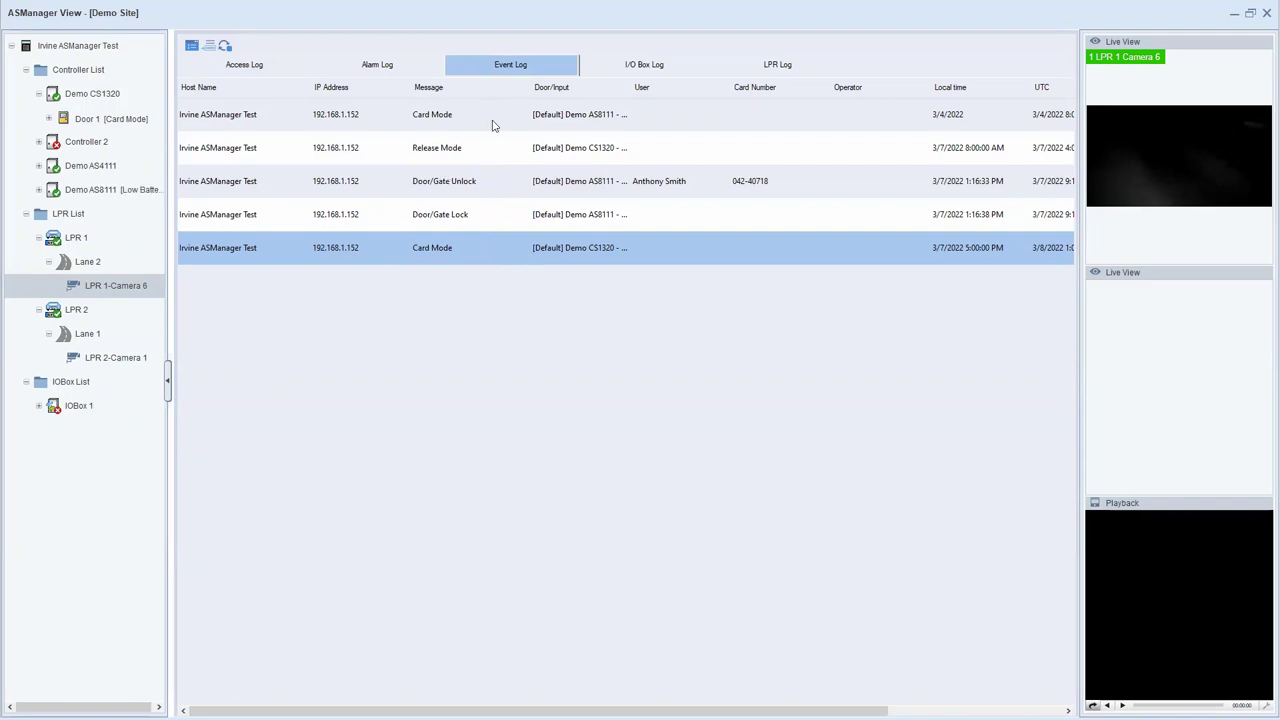
{"action": "left_click", "coordinate": [647, 70]}
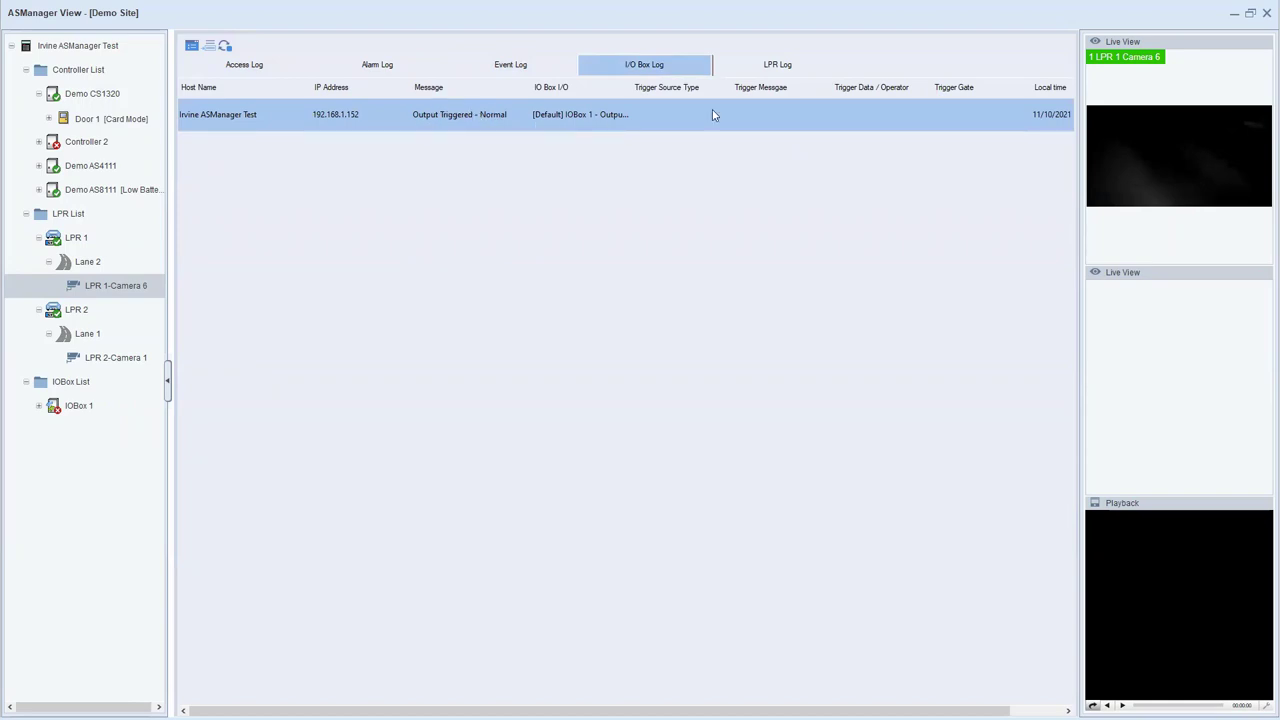
Step: Open the LPR Log and view the recognition camera snapshot of the last plate entry
{"action": "left_click", "coordinate": [774, 67]}
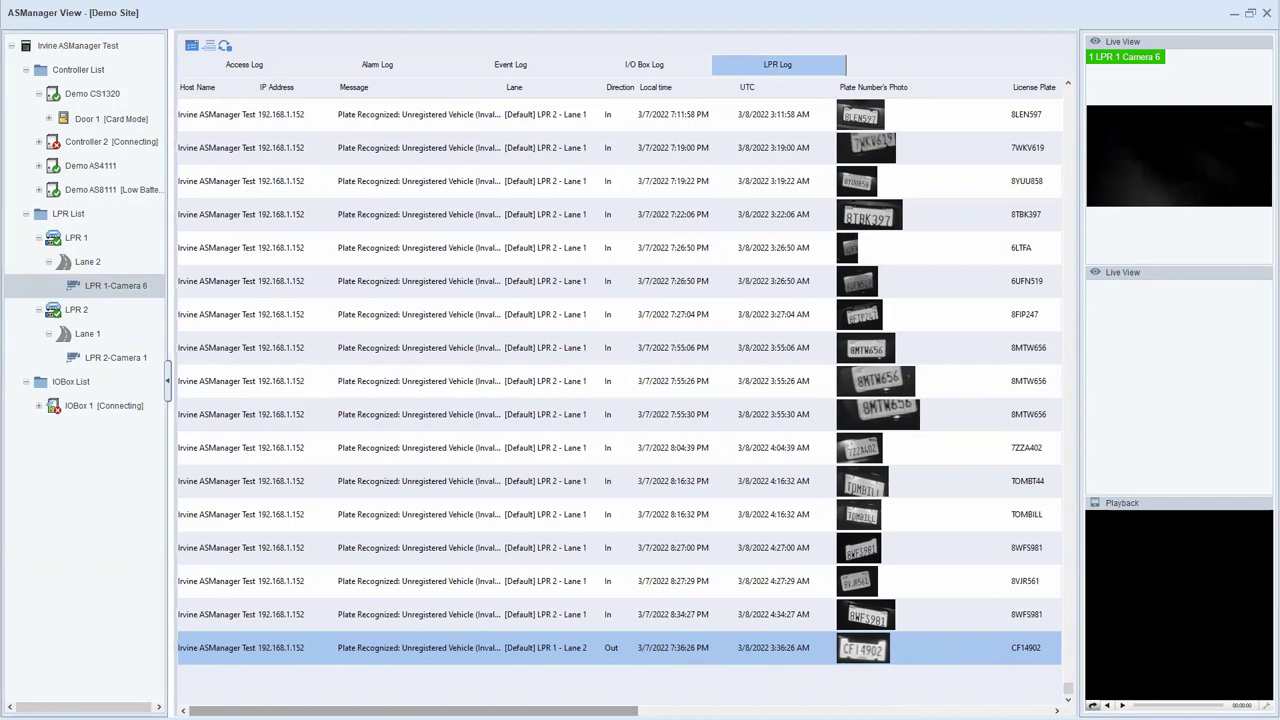
{"action": "left_click_drag", "start_coordinate": [414, 711], "coordinate": [724, 711]}
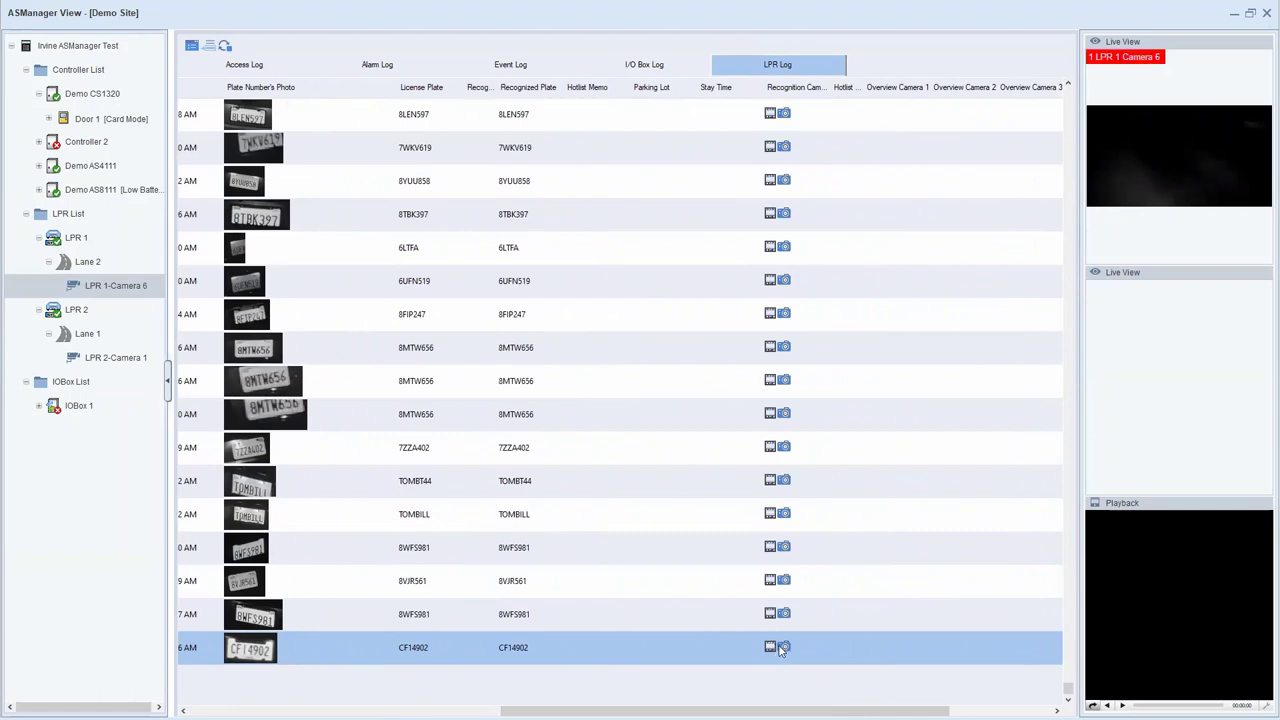
{"action": "left_click", "coordinate": [785, 647]}
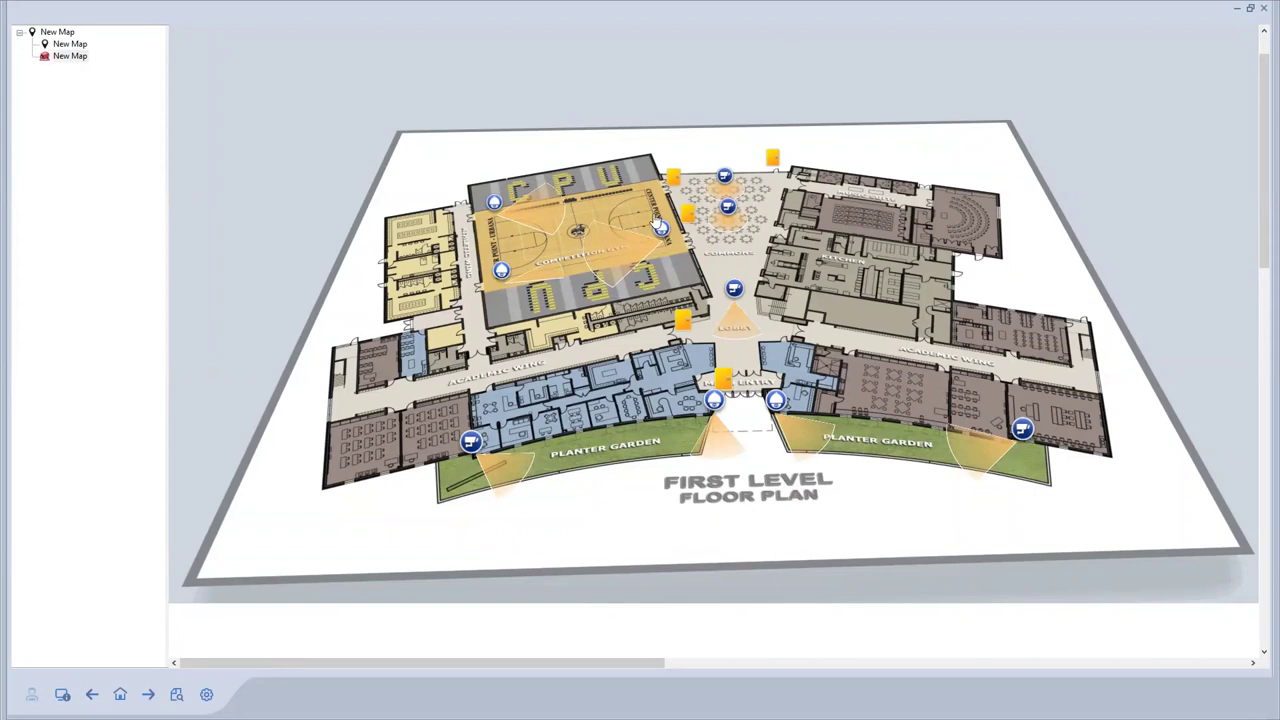
Step: Open the commands of the door at the gym's upper corner beside the commons on the First Level floor plan
{"action": "right_click", "coordinate": [673, 183]}
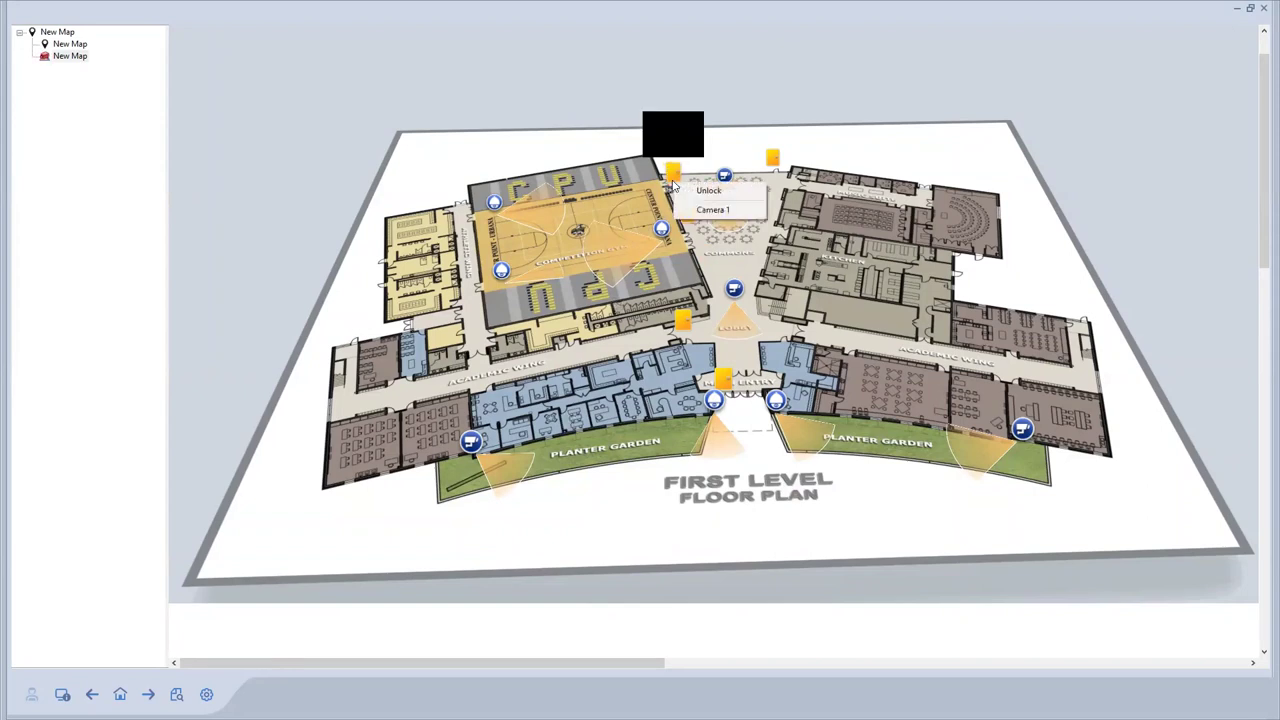
{"action": "left_click", "coordinate": [731, 199]}
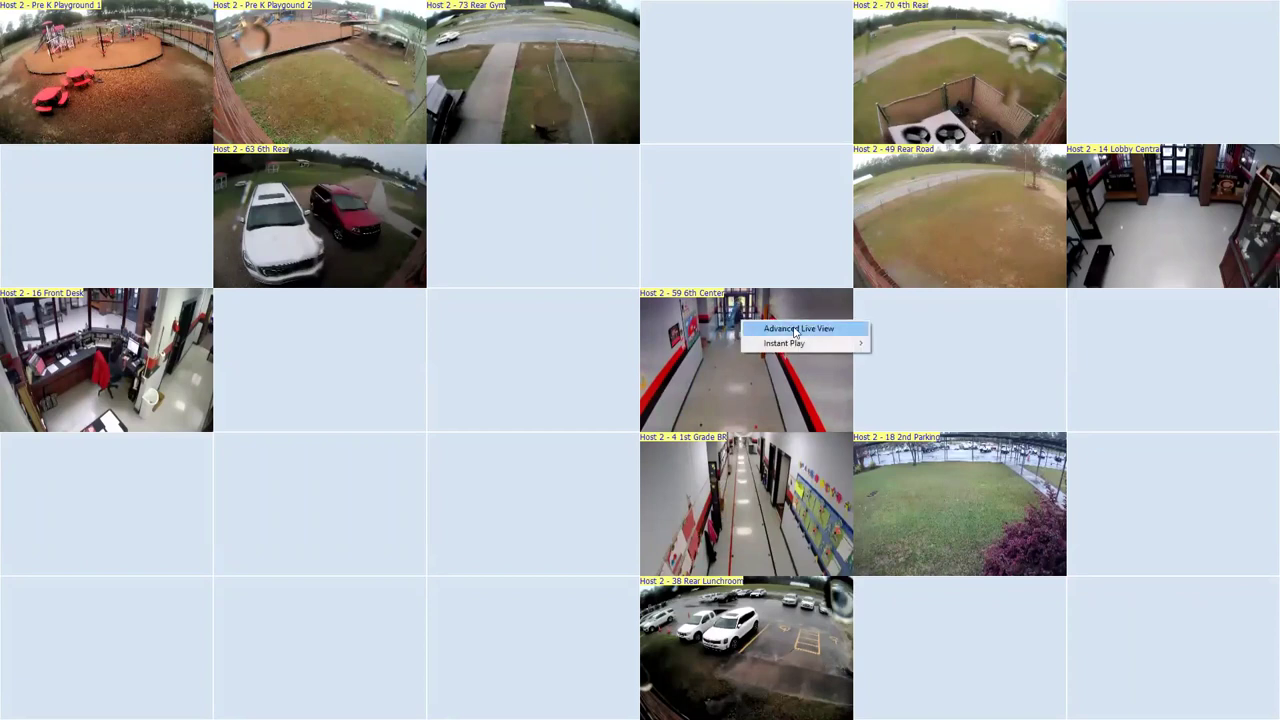
Step: Open the 59 6th Center camera of the matrix in an Advanced Live View window and shift the window slightly
{"action": "left_click", "coordinate": [796, 329]}
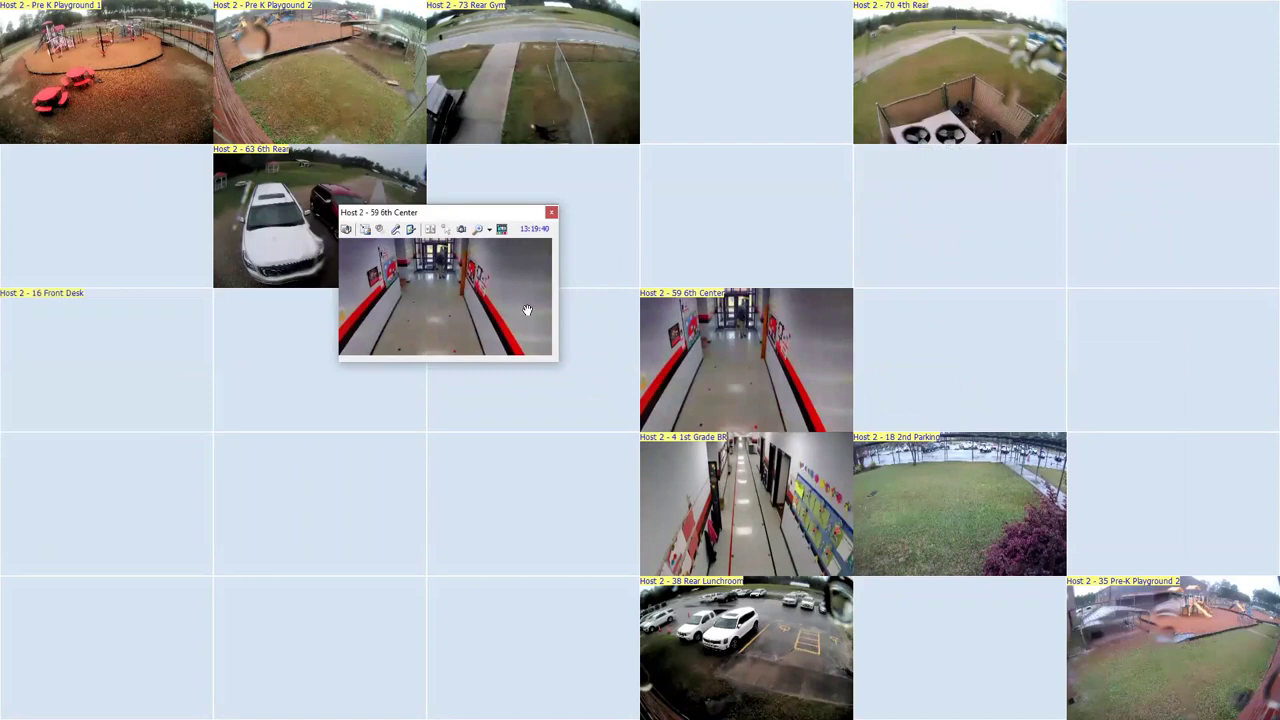
{"action": "mouse_move", "coordinate": [469, 221]}
{"action": "left_mouse_down"}
{"action": "mouse_move", "coordinate": [437, 236]}
{"action": "mouse_move", "coordinate": [462, 239]}
{"action": "mouse_move", "coordinate": [450, 234]}
{"action": "left_mouse_up"}
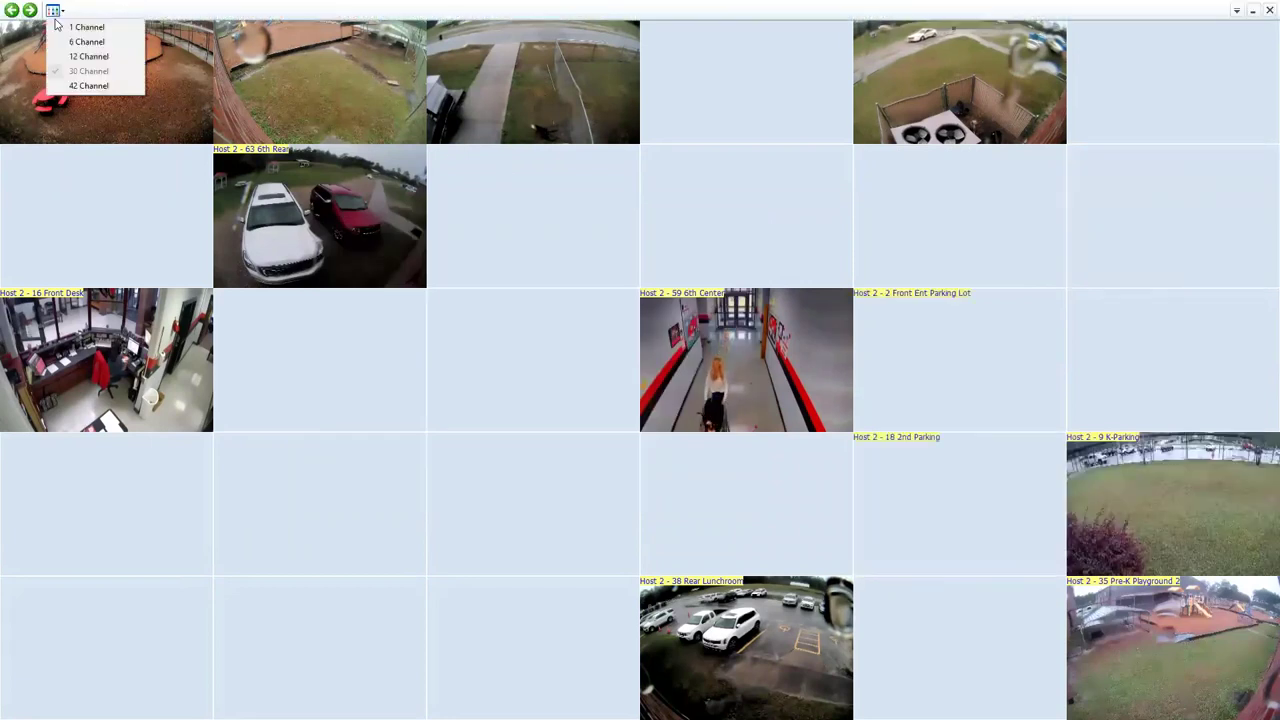
Step: Switch the matrix to the 42 Channel division and advance to the next page of cameras
{"action": "left_click", "coordinate": [74, 86]}
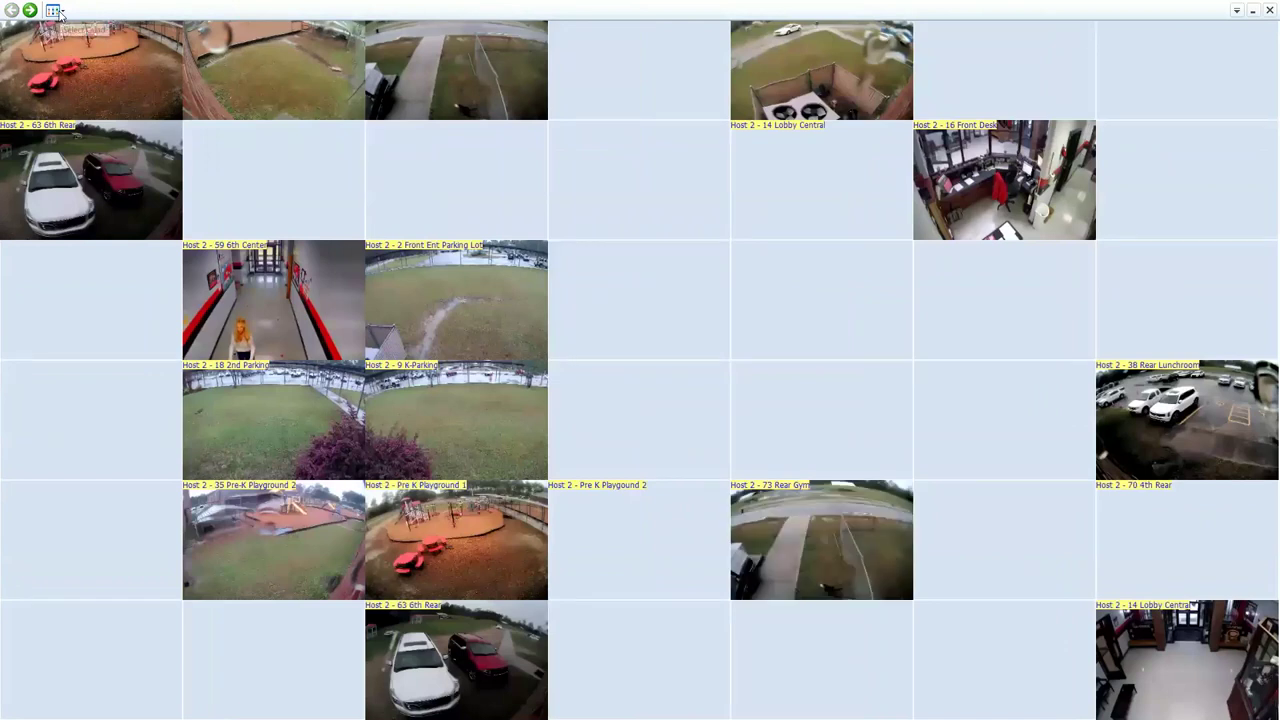
{"action": "left_click", "coordinate": [55, 11]}
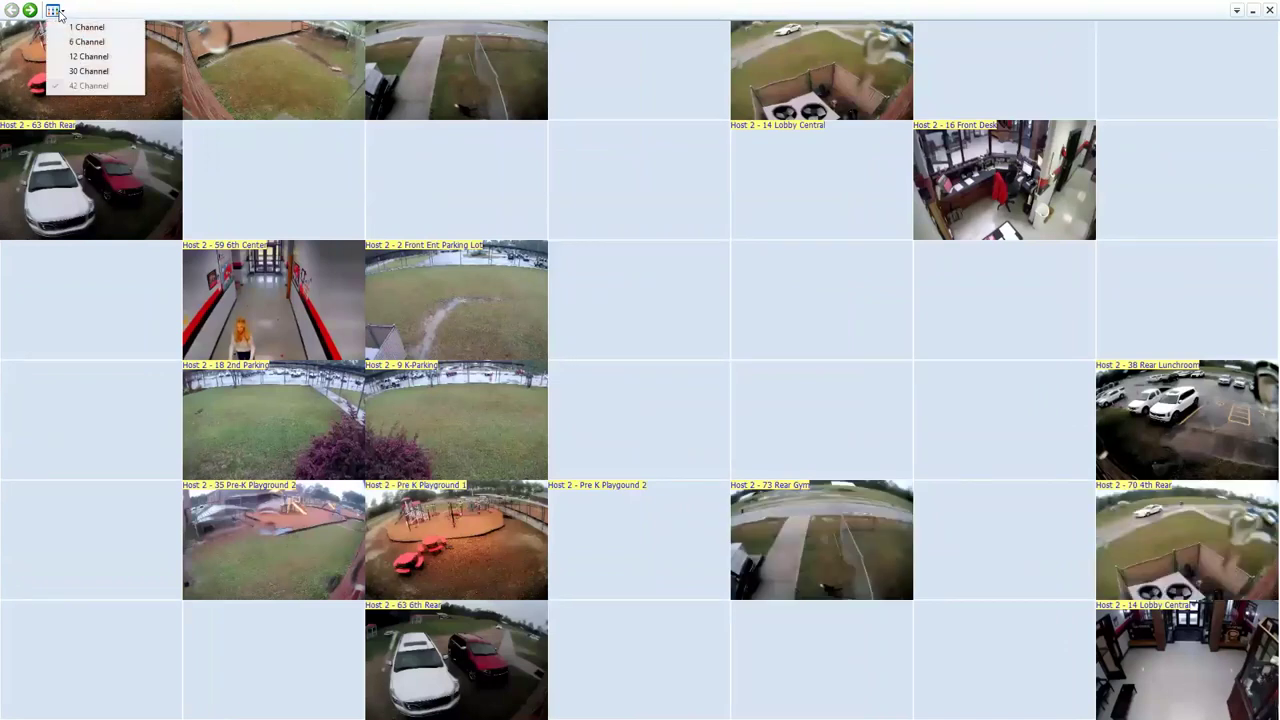
{"action": "left_click", "coordinate": [30, 11]}
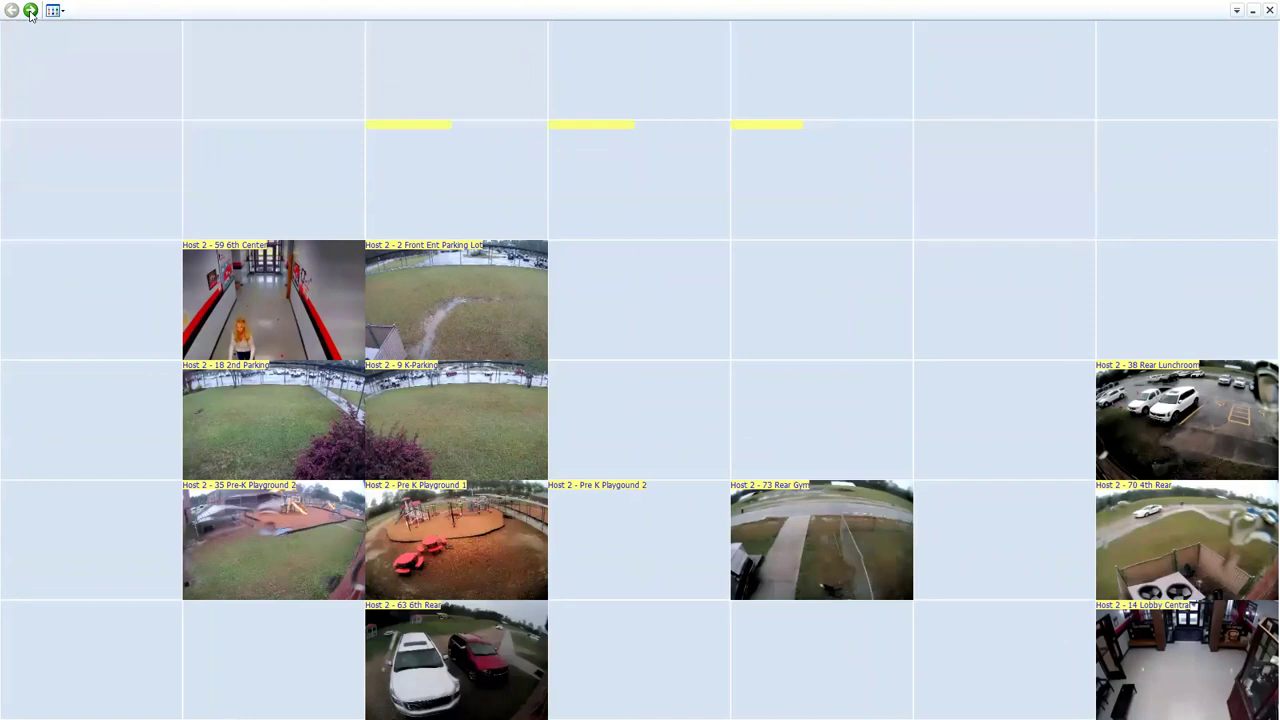